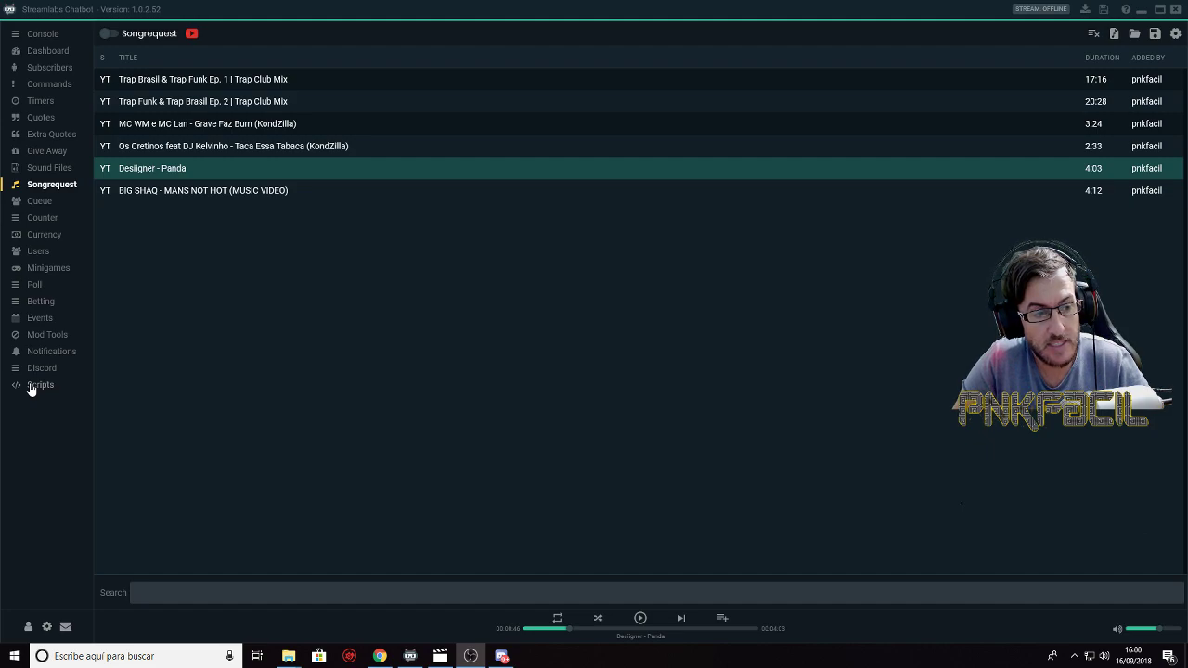
Step: Open the Scripts section of the chatbot
left_click(31, 388)
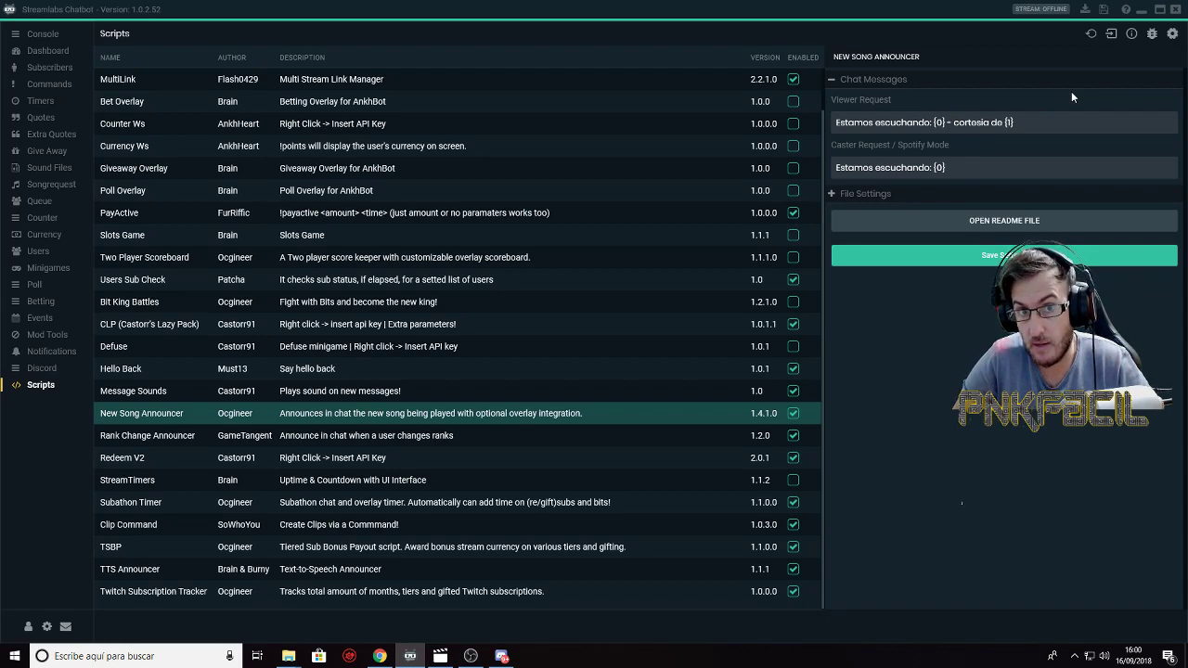
left_click(1112, 41)
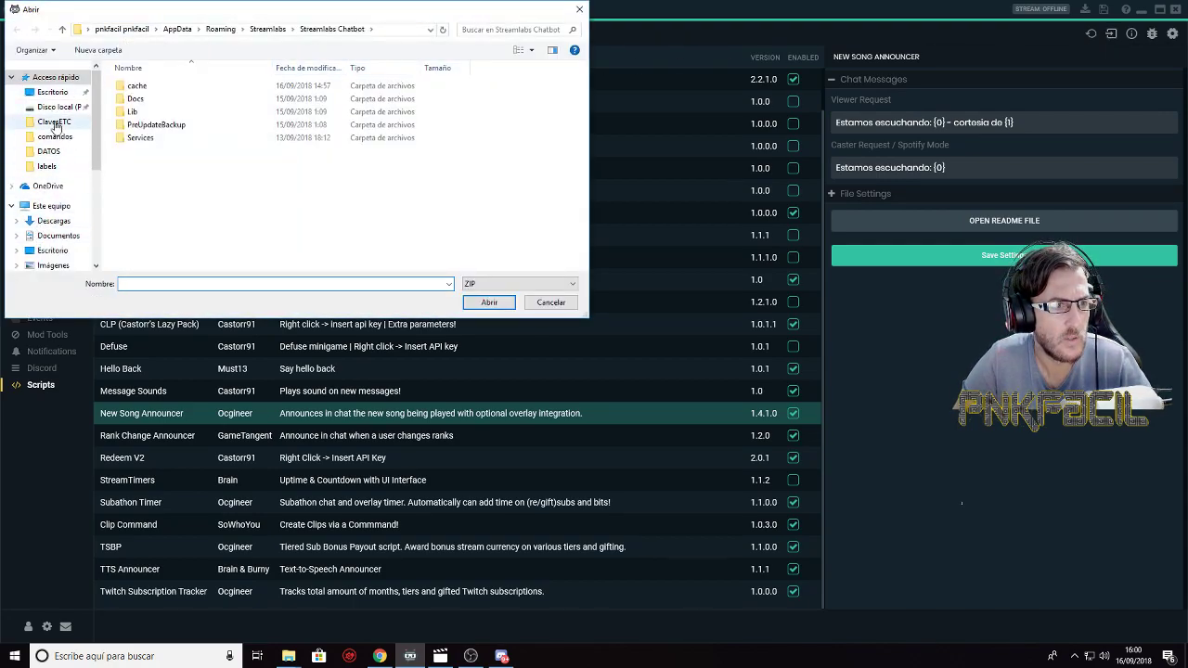
left_click(58, 106)
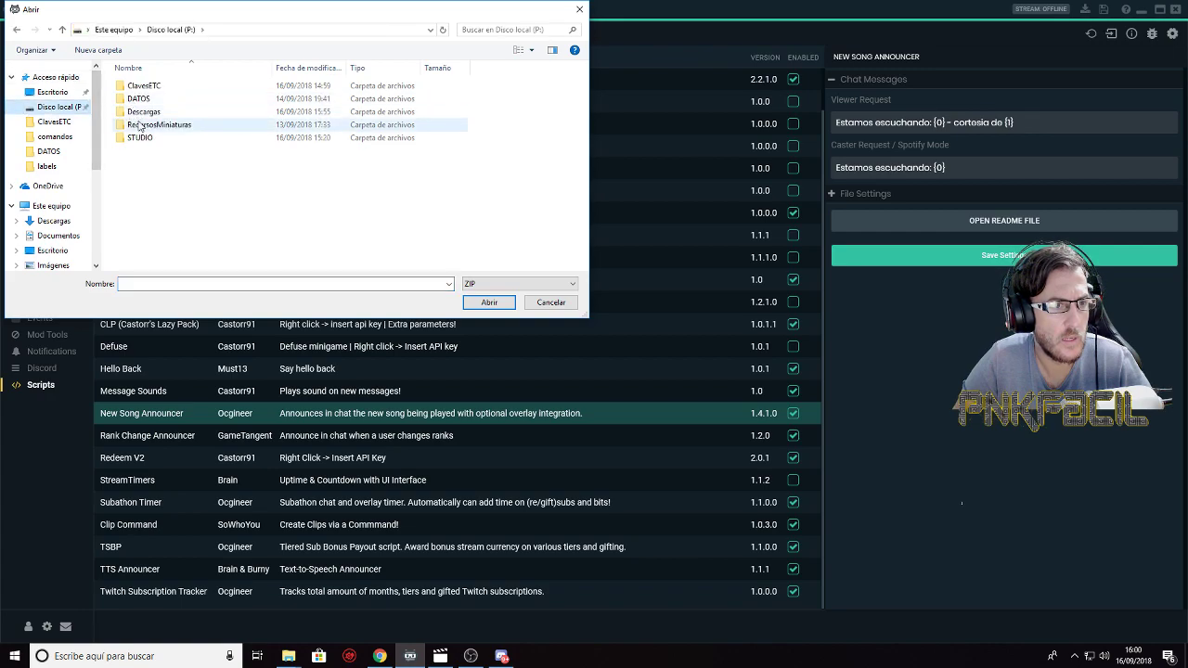
left_click(136, 115)
double_click(136, 113)
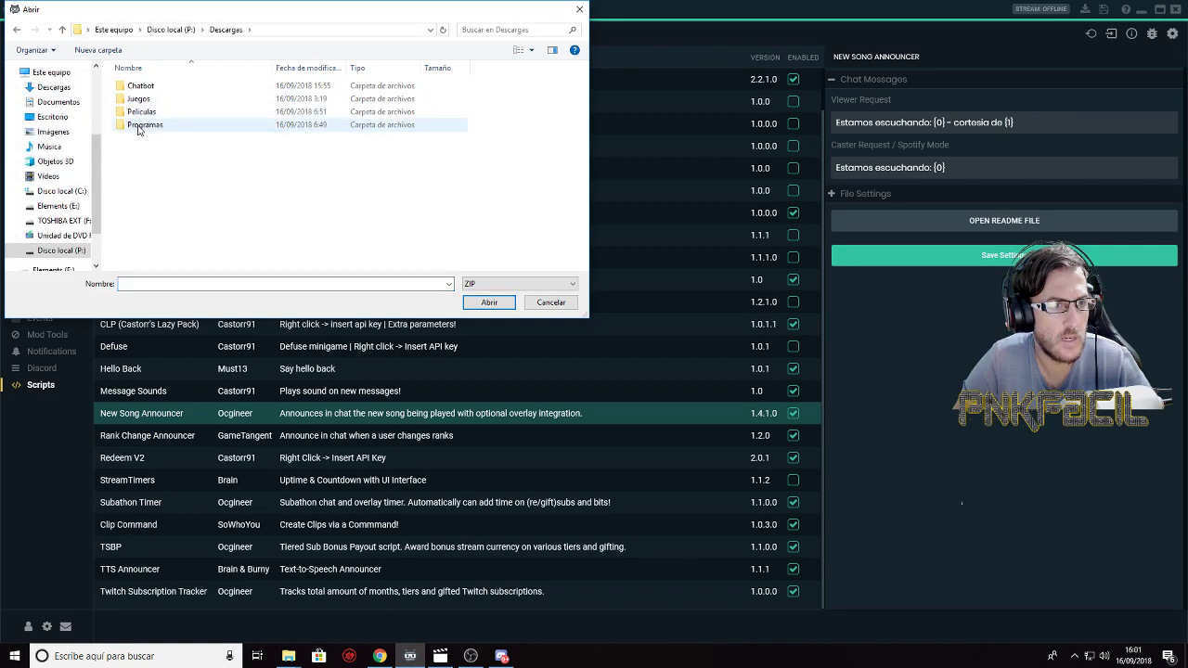
double_click(138, 127)
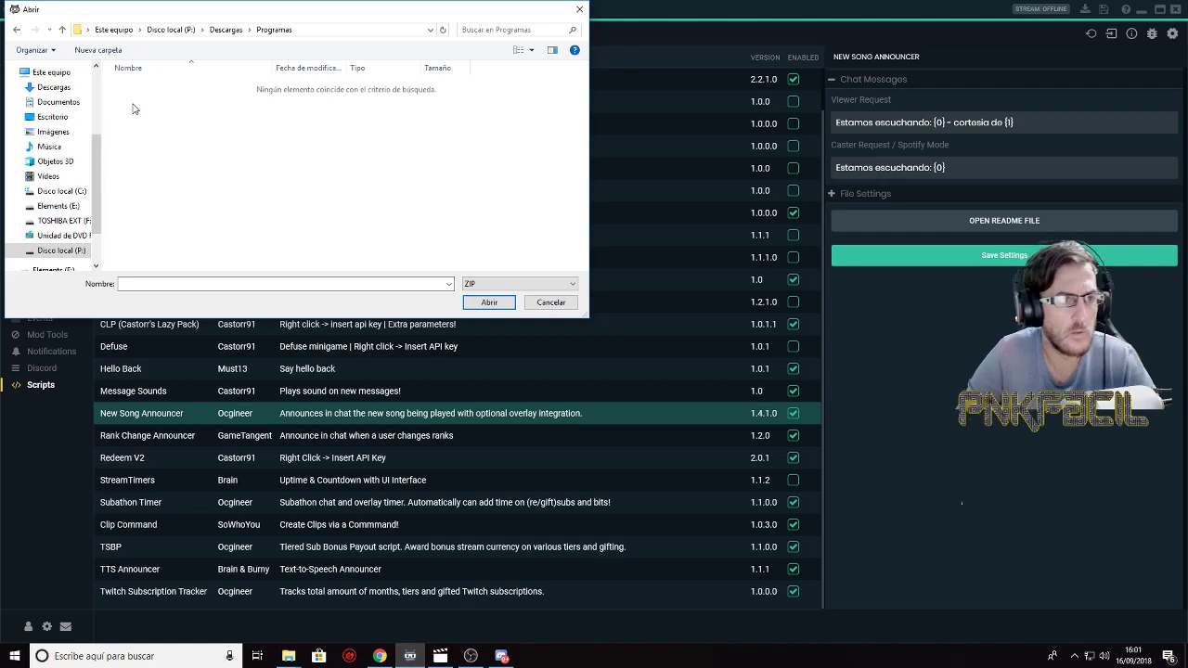
key("BackSpace")
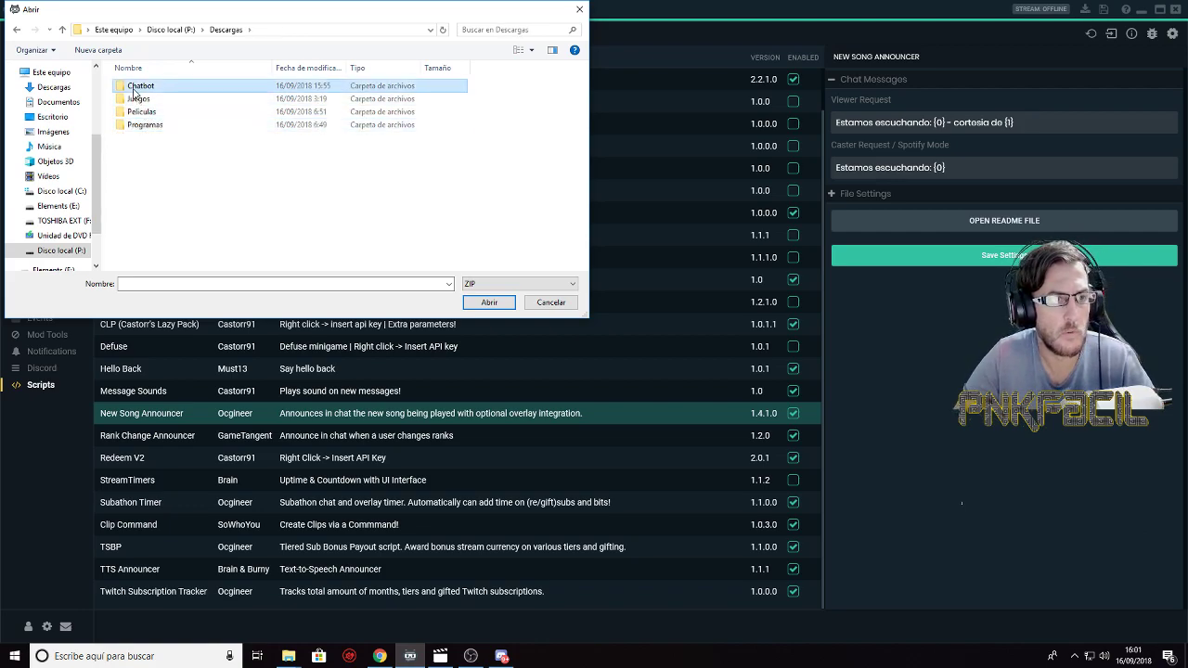
double_click(138, 85)
double_click(137, 86)
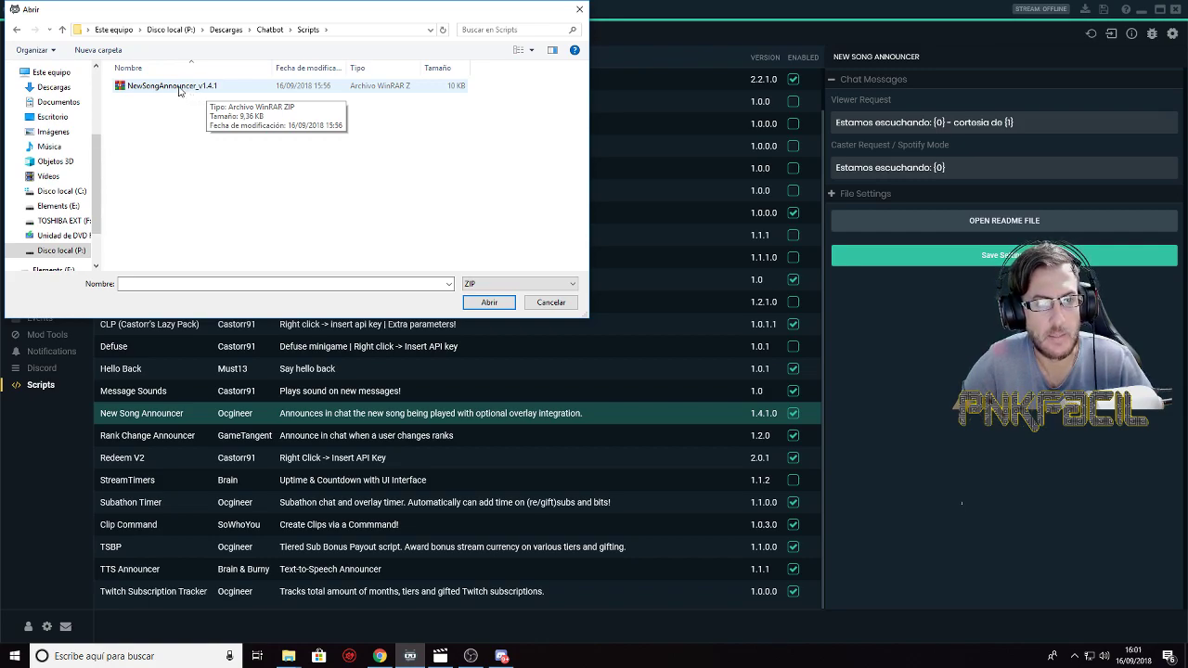
left_click(179, 89)
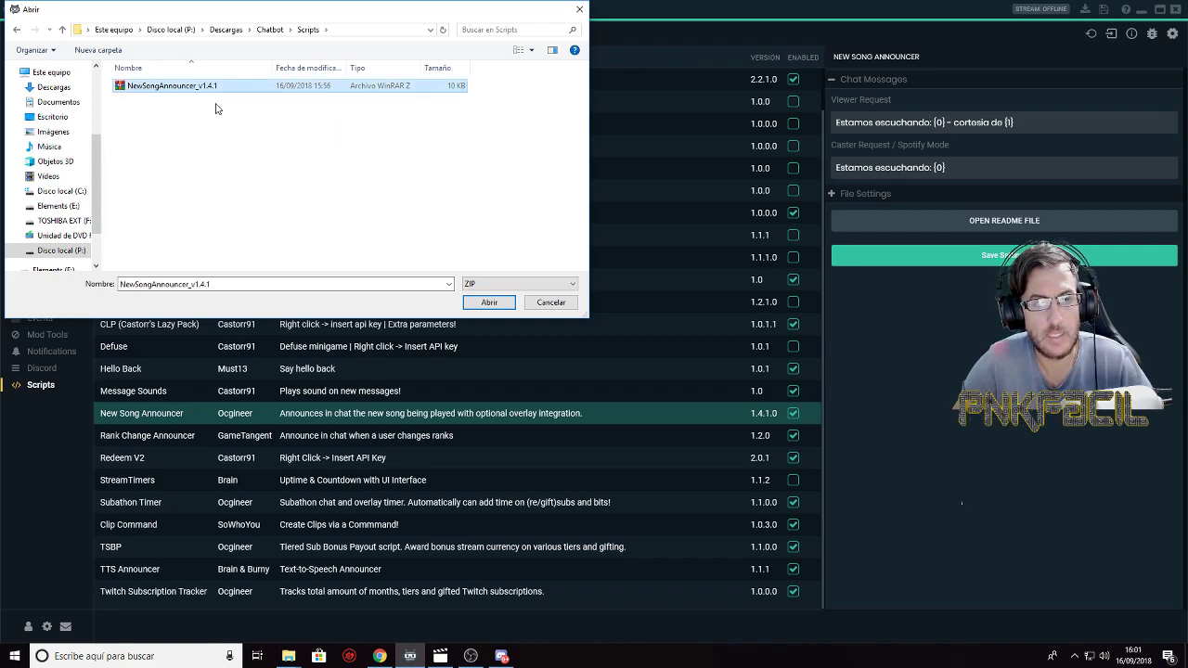
left_click(548, 304)
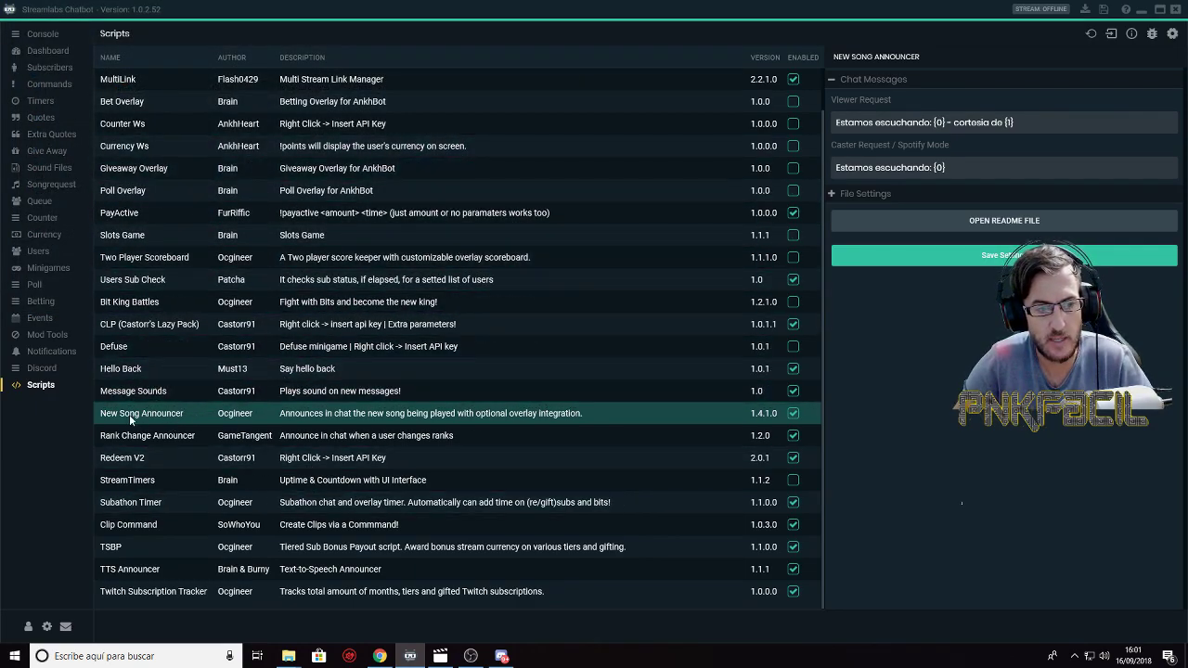
Step: Review the New Song Announcer script's available actions and its Viewer Request and Caster Request chat messages
right_click(293, 415)
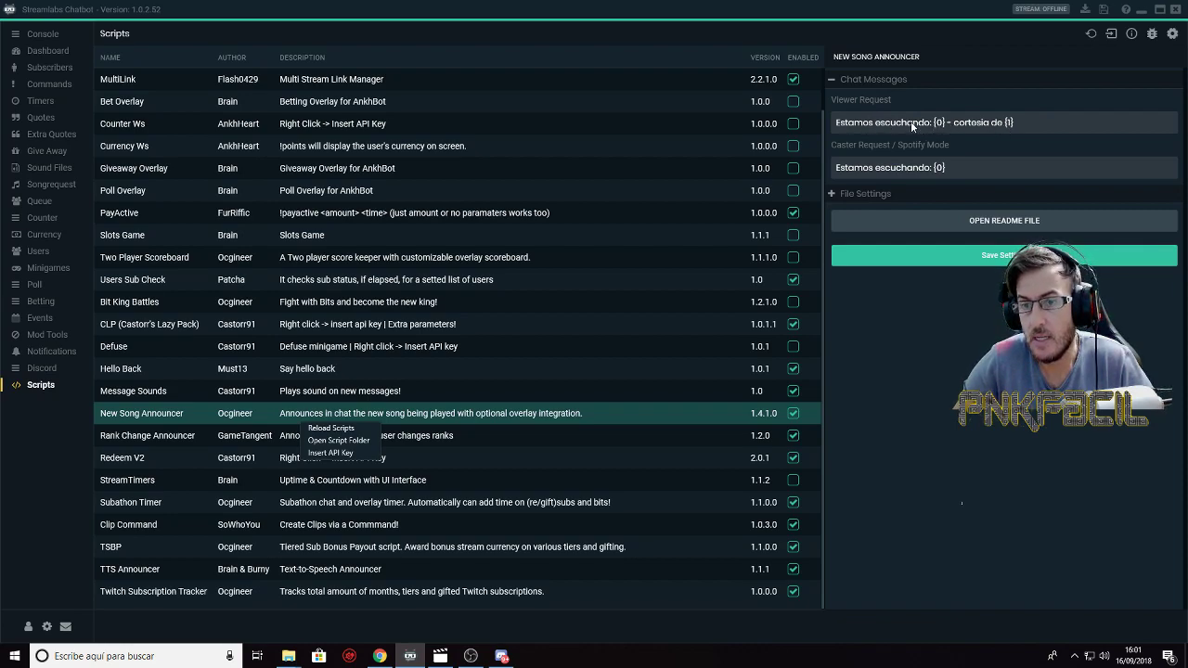
left_click_drag(930, 125, 836, 128)
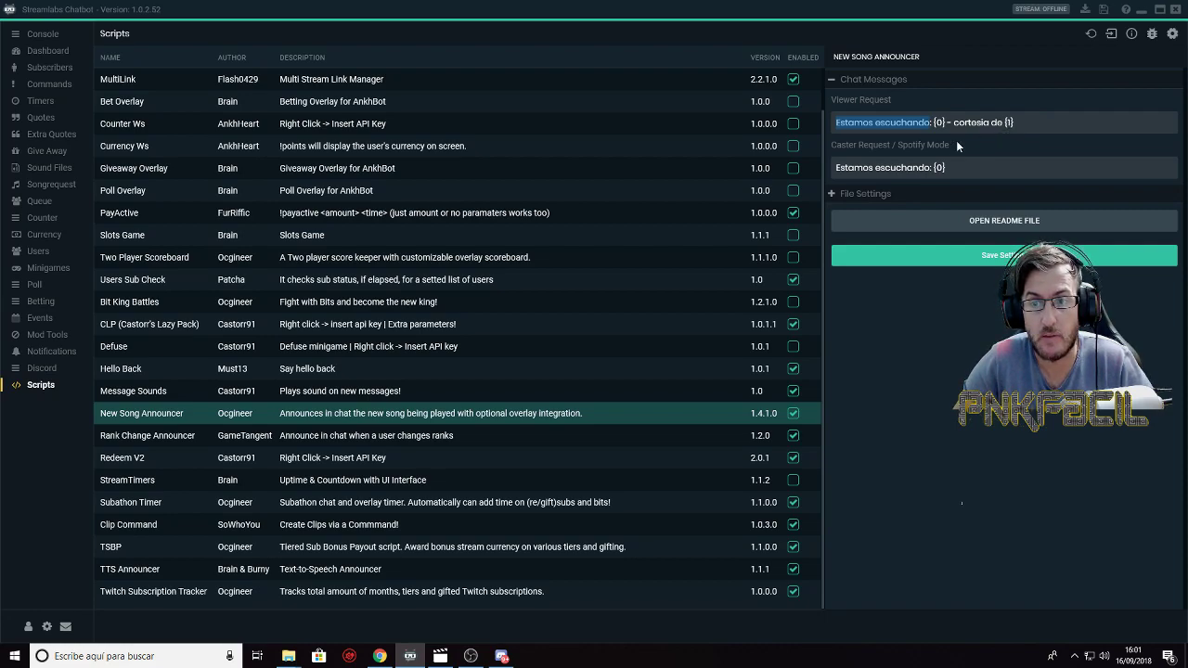
mouse_move(865, 170)
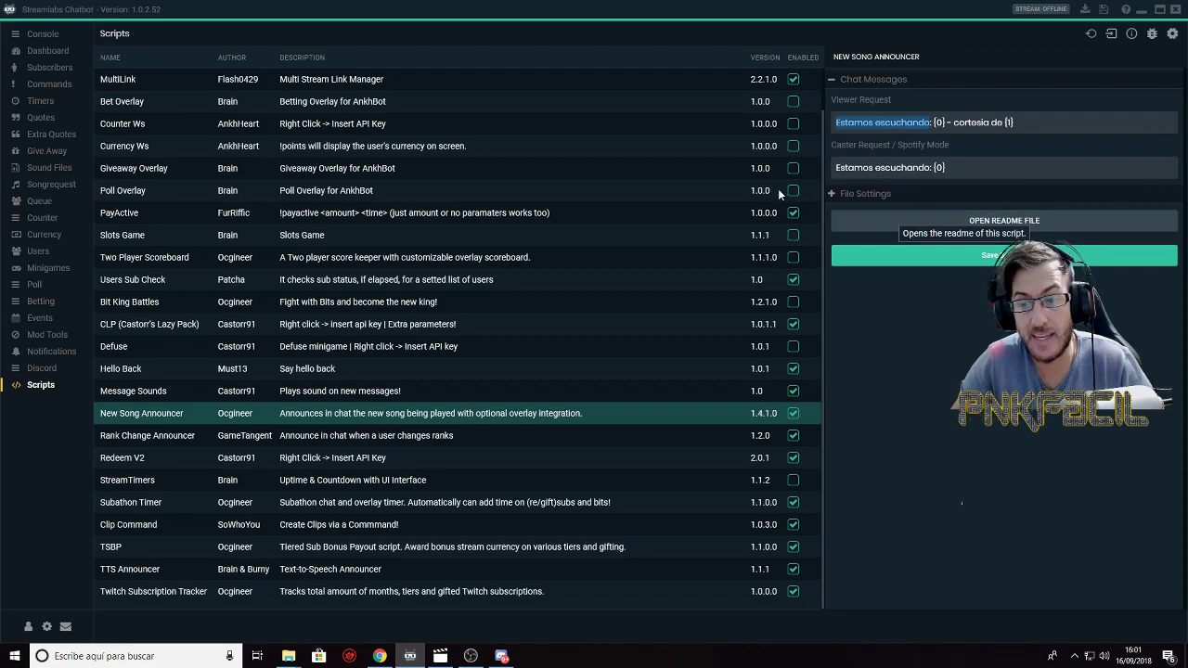
Step: Open the New Song Announcer's script folder and go into NewSongAnnouncer\overlay_example
right_click(157, 416)
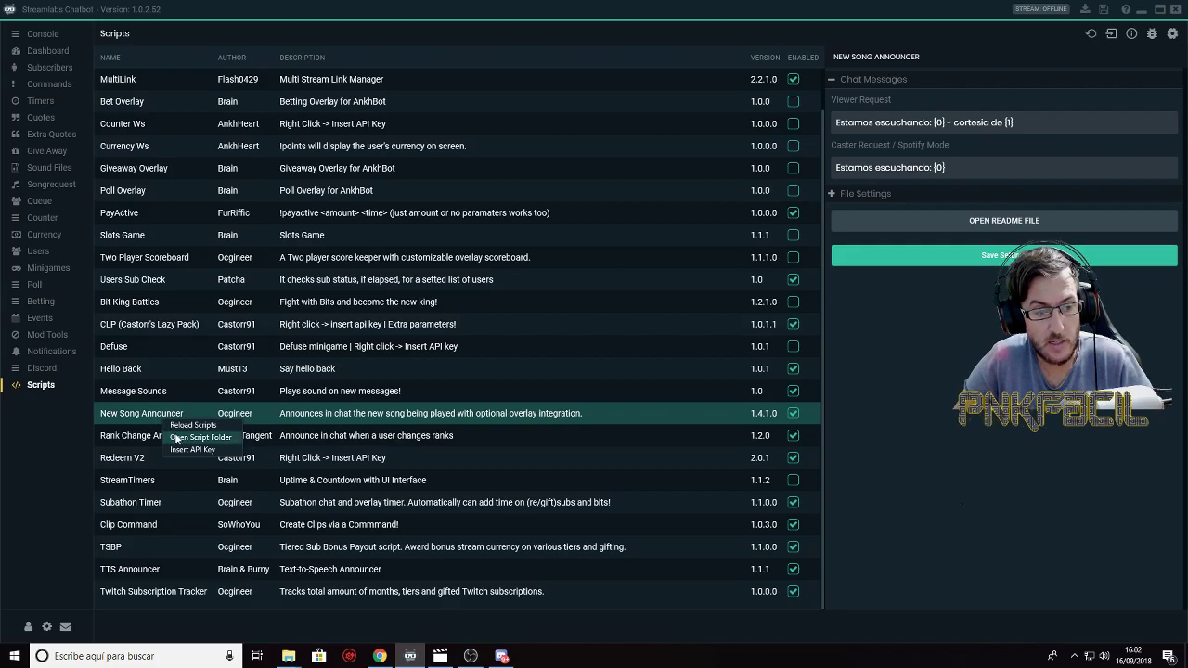
left_click(176, 437)
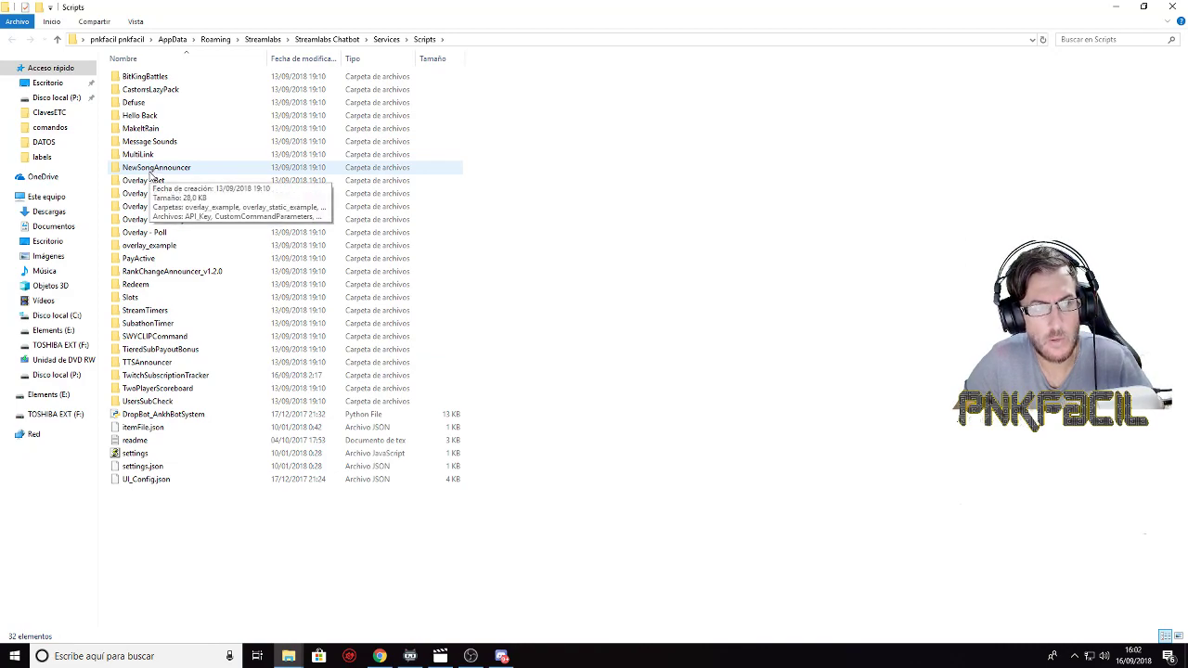
double_click(150, 171)
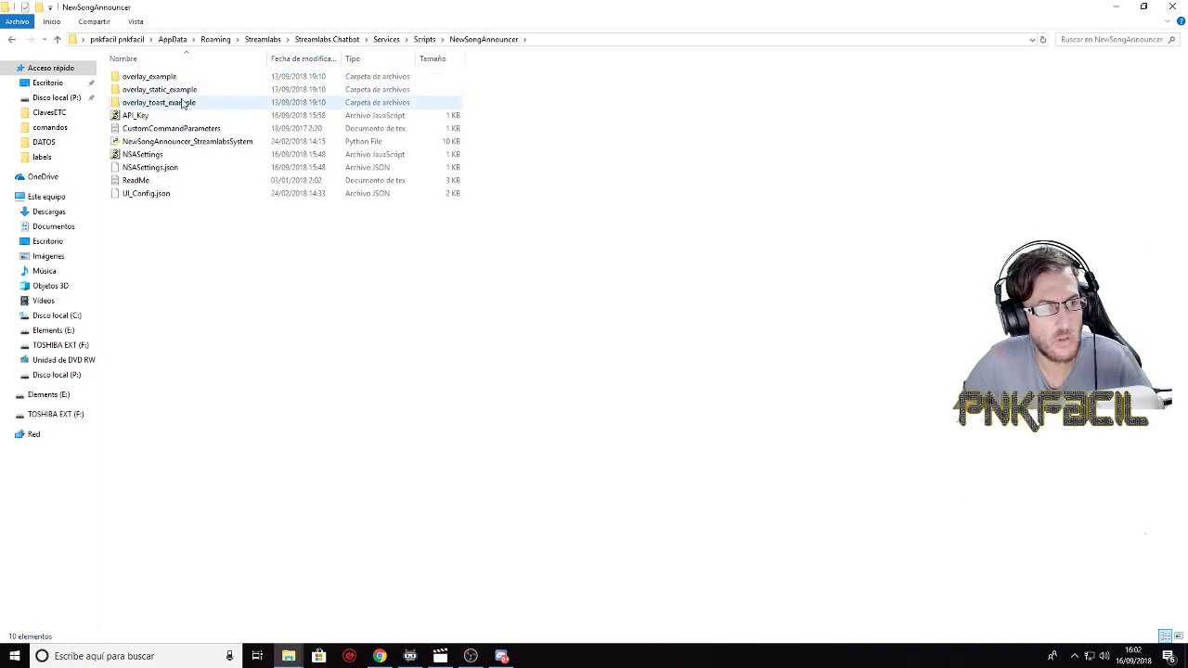
left_click(158, 82)
double_click(158, 81)
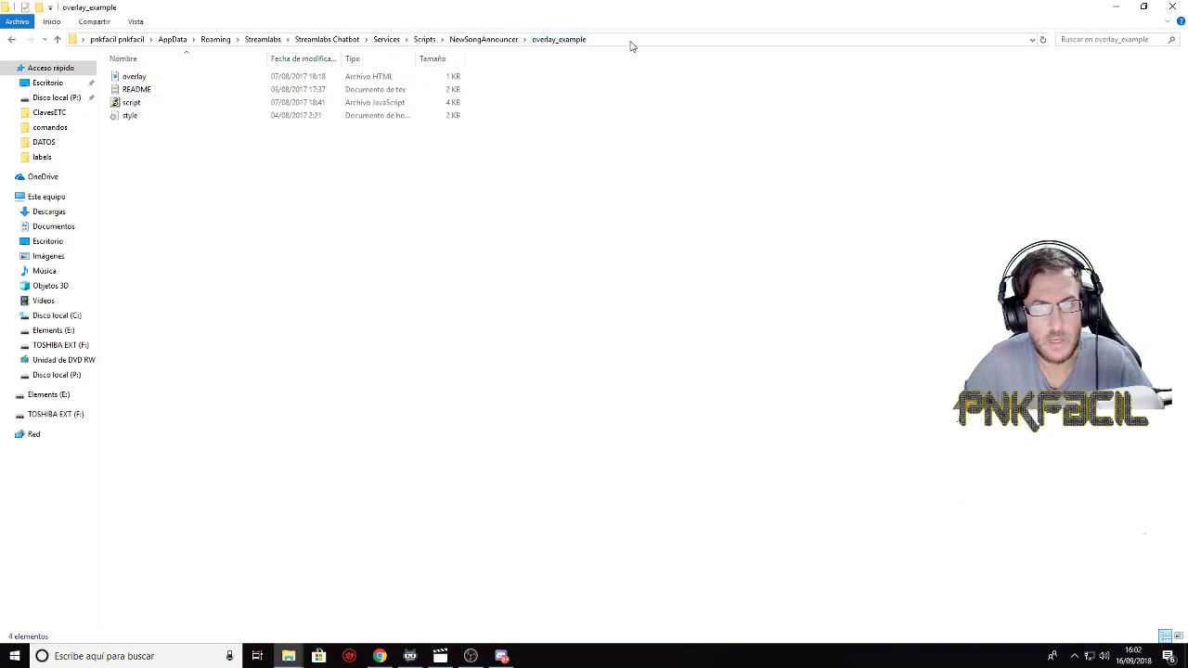
Step: Extend the overlay_example folder path to overlay.html, copy the full path and close the file window
left_click(544, 40)
double_click(455, 40)
left_click(497, 40)
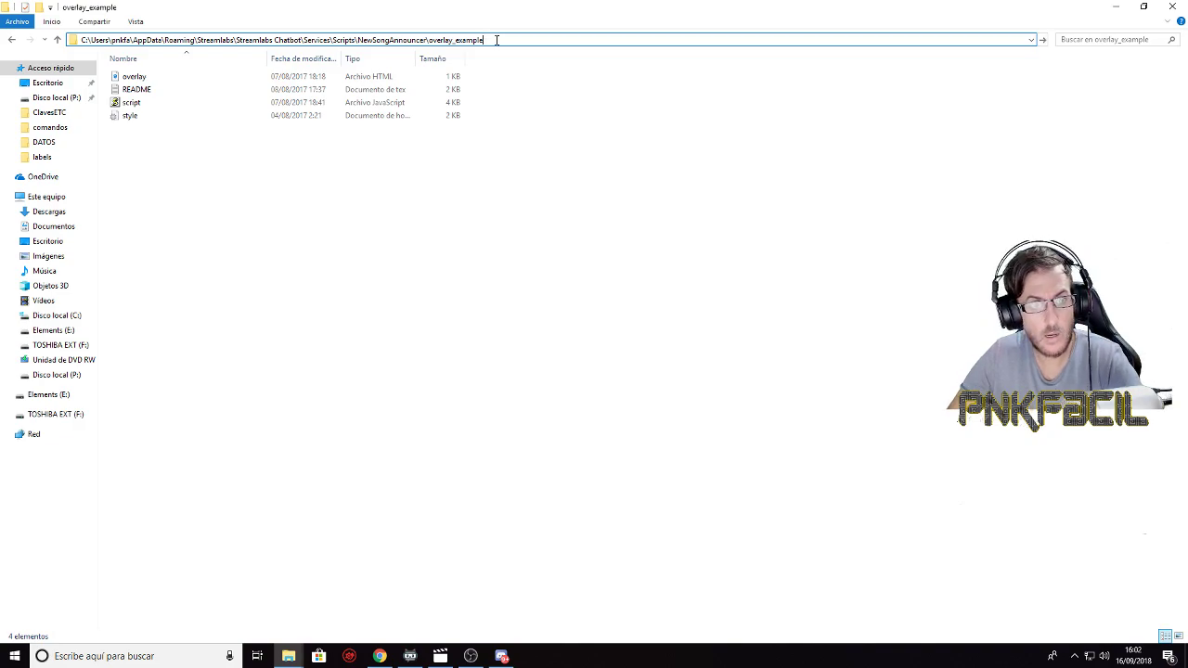
type("\\o")
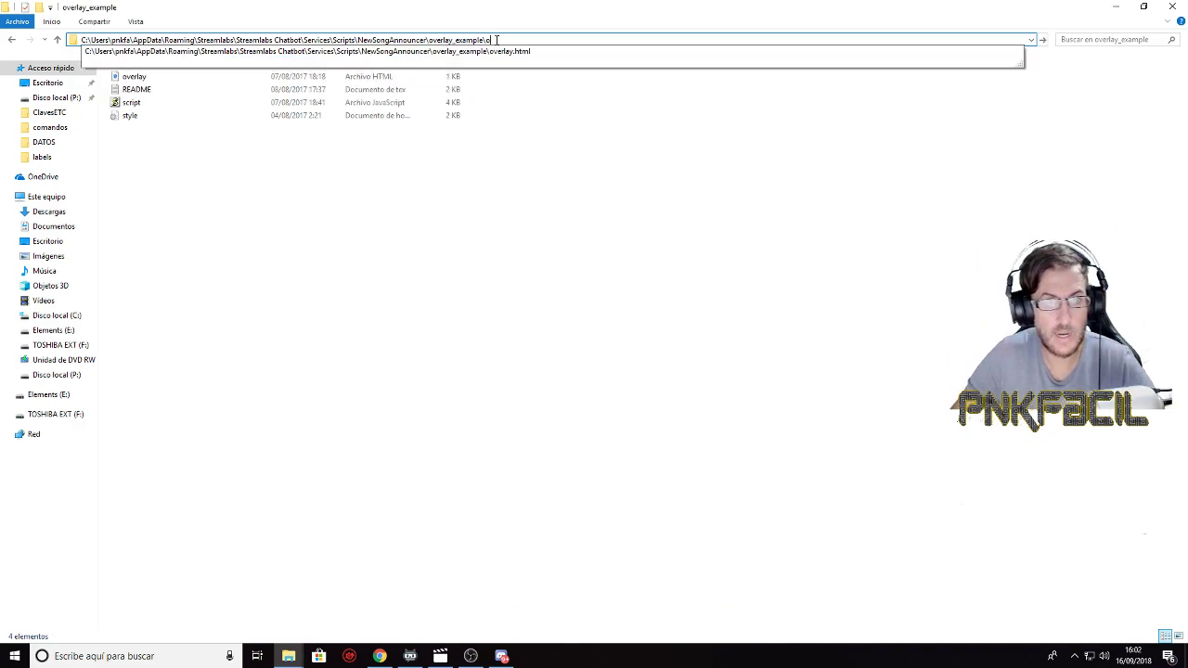
key("Down")
right_click(497, 40)
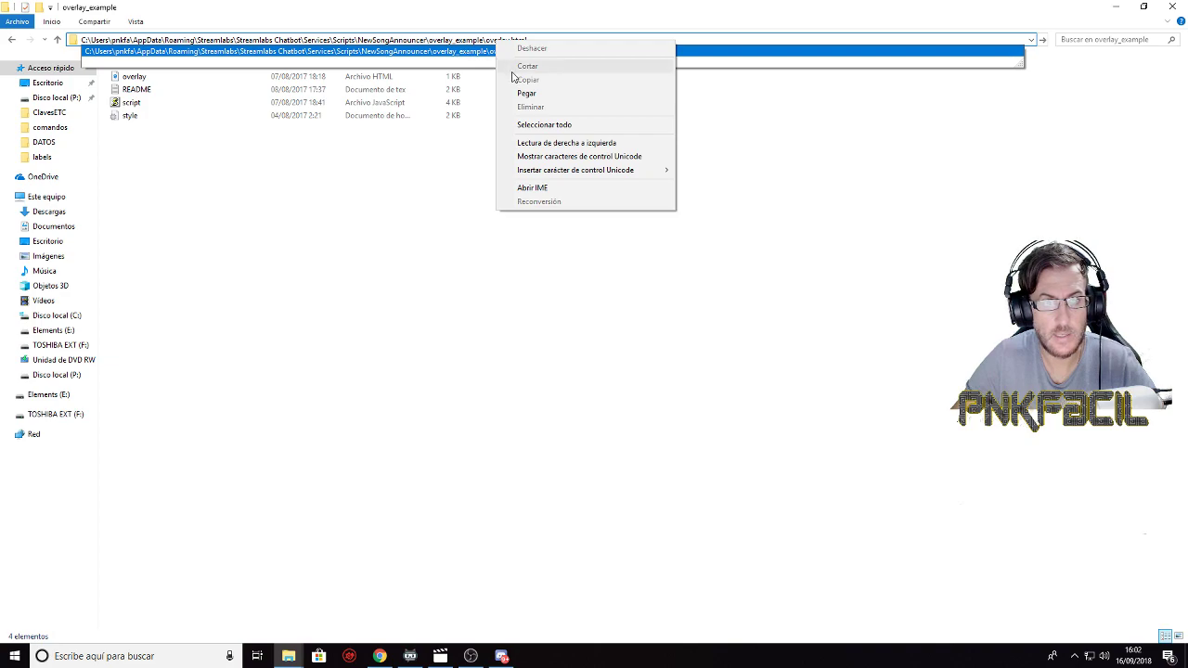
double_click(464, 40)
left_click_drag(527, 40, 104, 41)
right_click(106, 42)
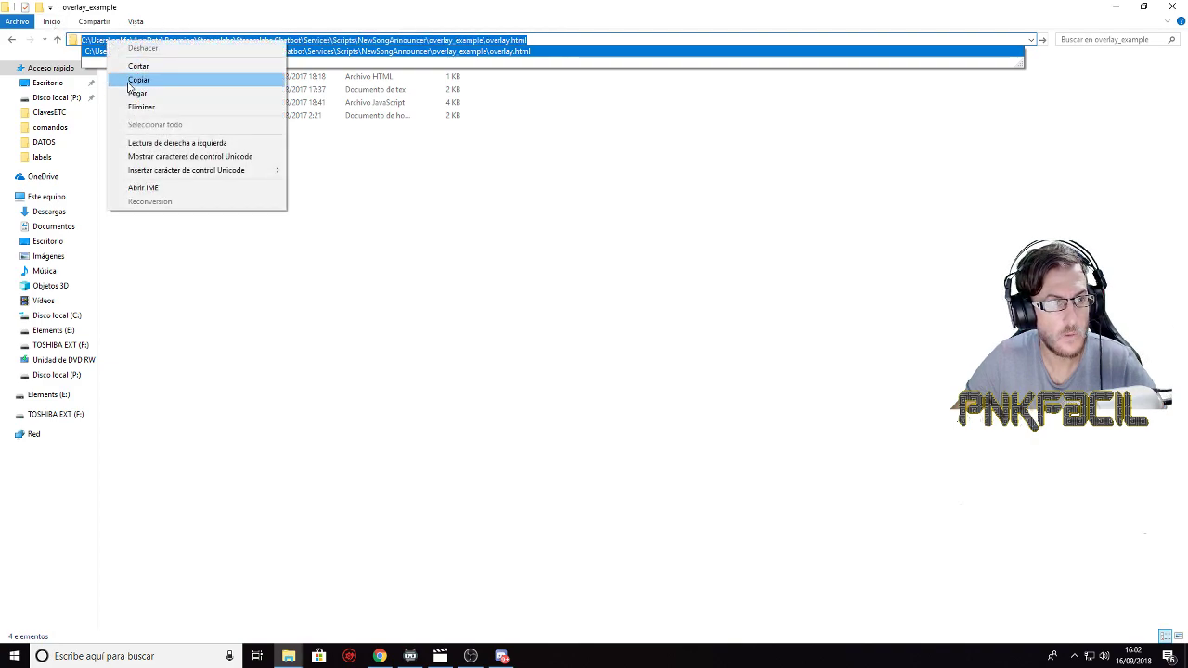
left_click(135, 80)
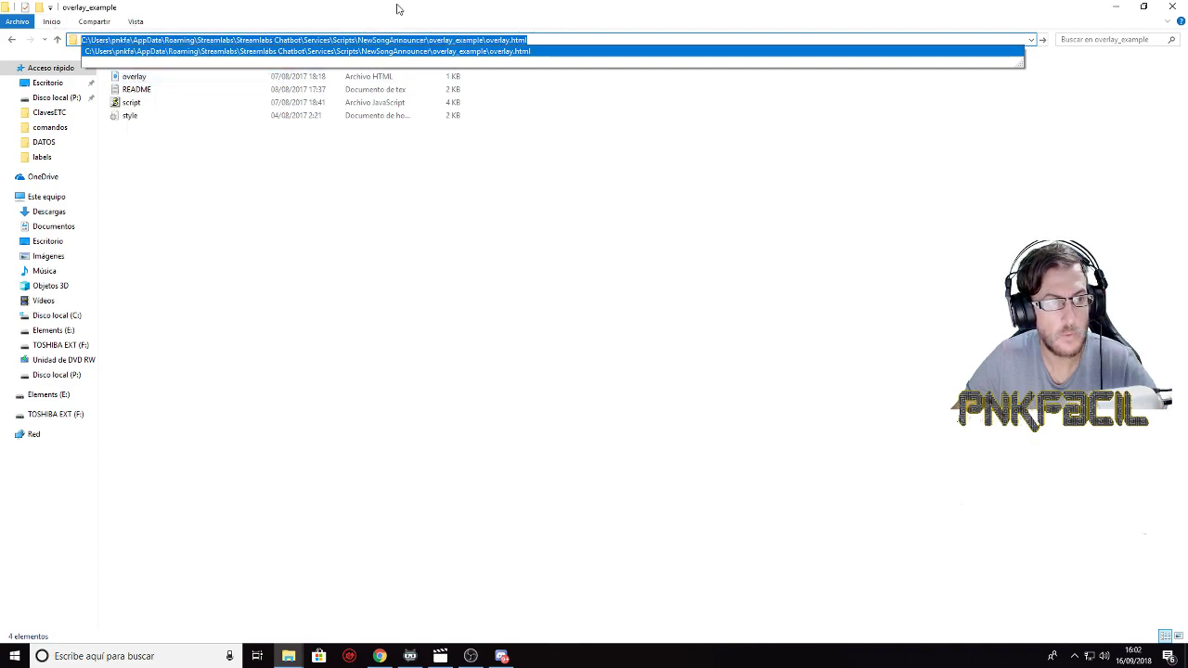
left_click(1171, 6)
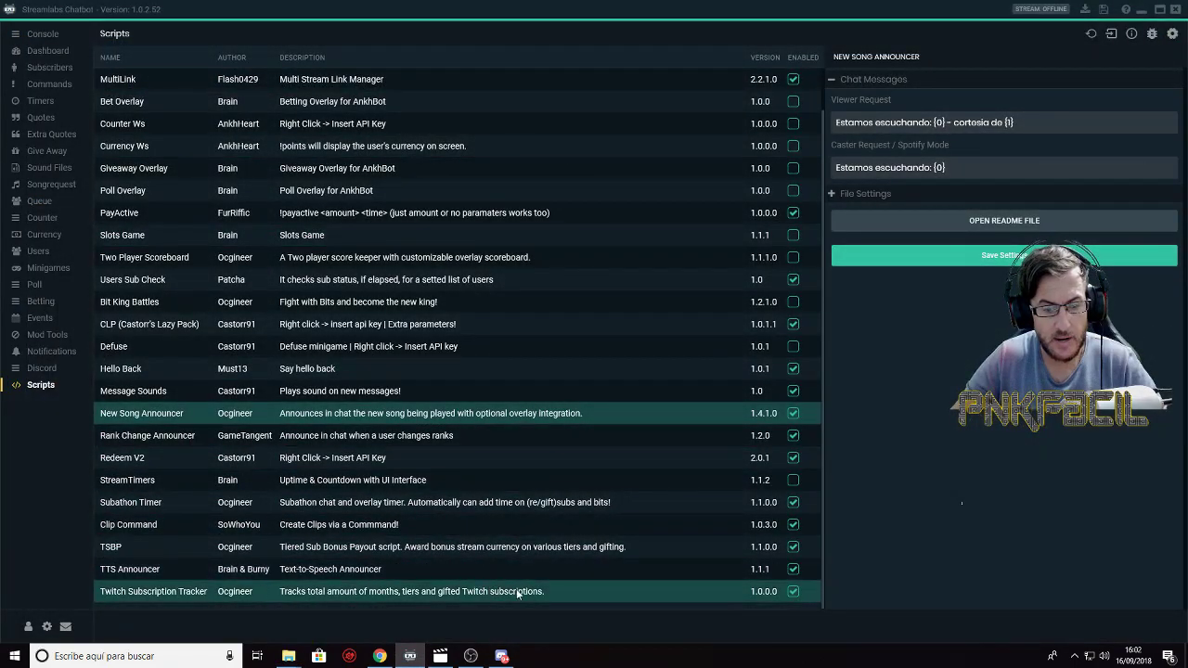
Step: Switch to OBS and maximize its window
key("alt+Tab")
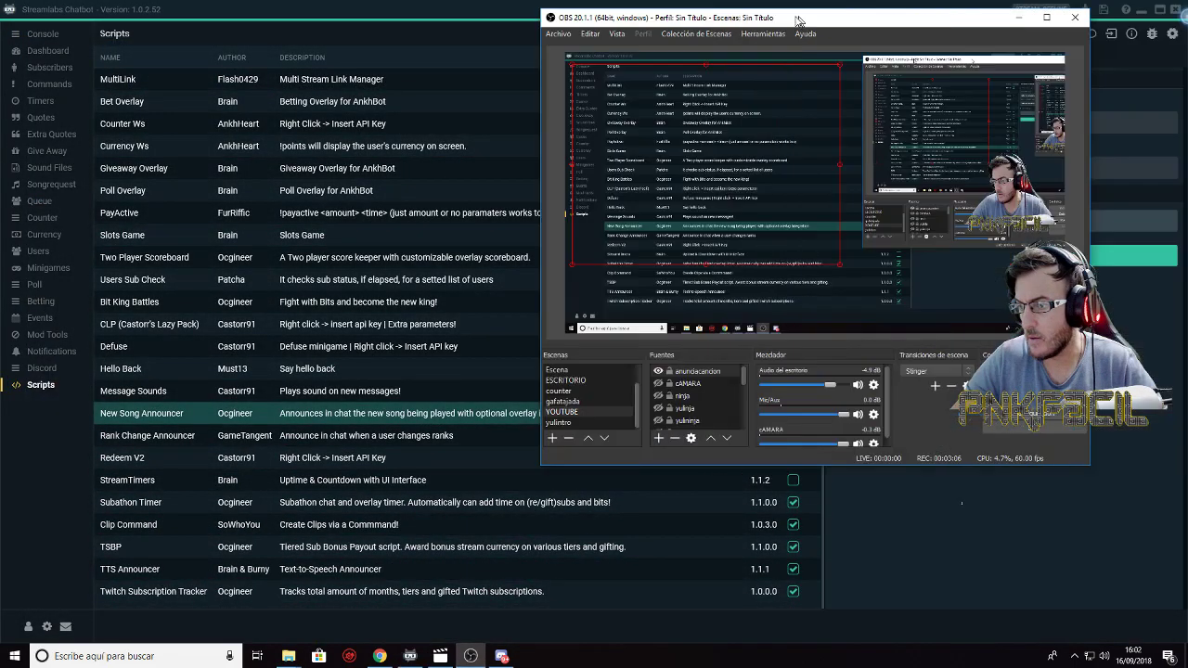
double_click(507, 41)
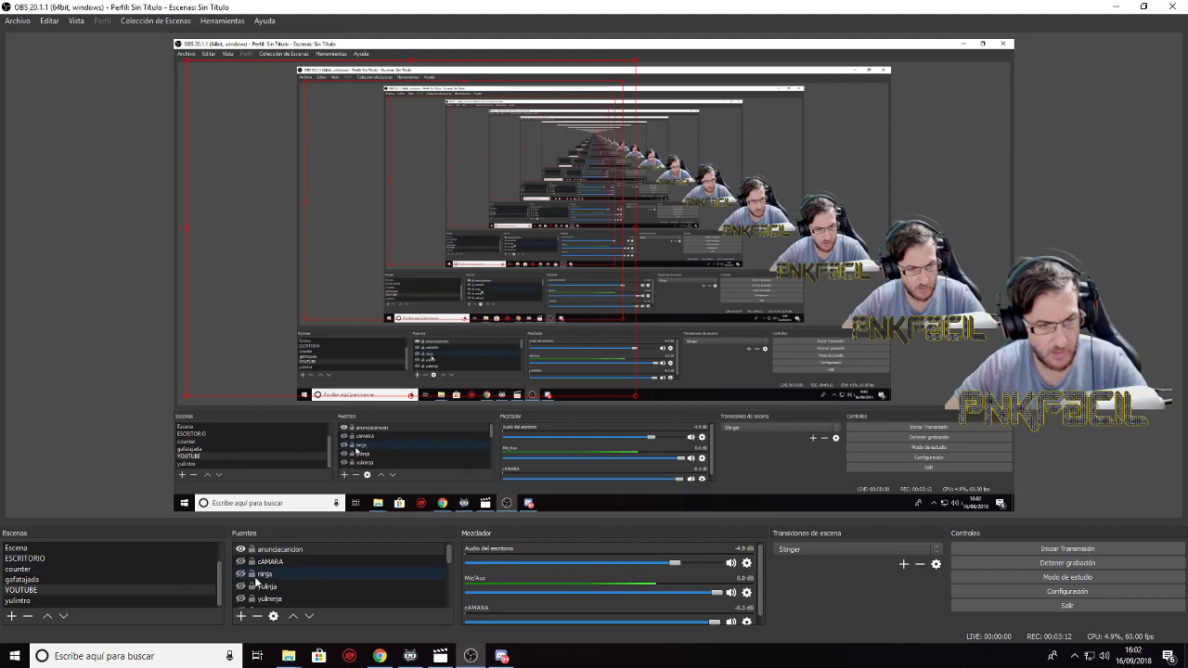
left_click(243, 615)
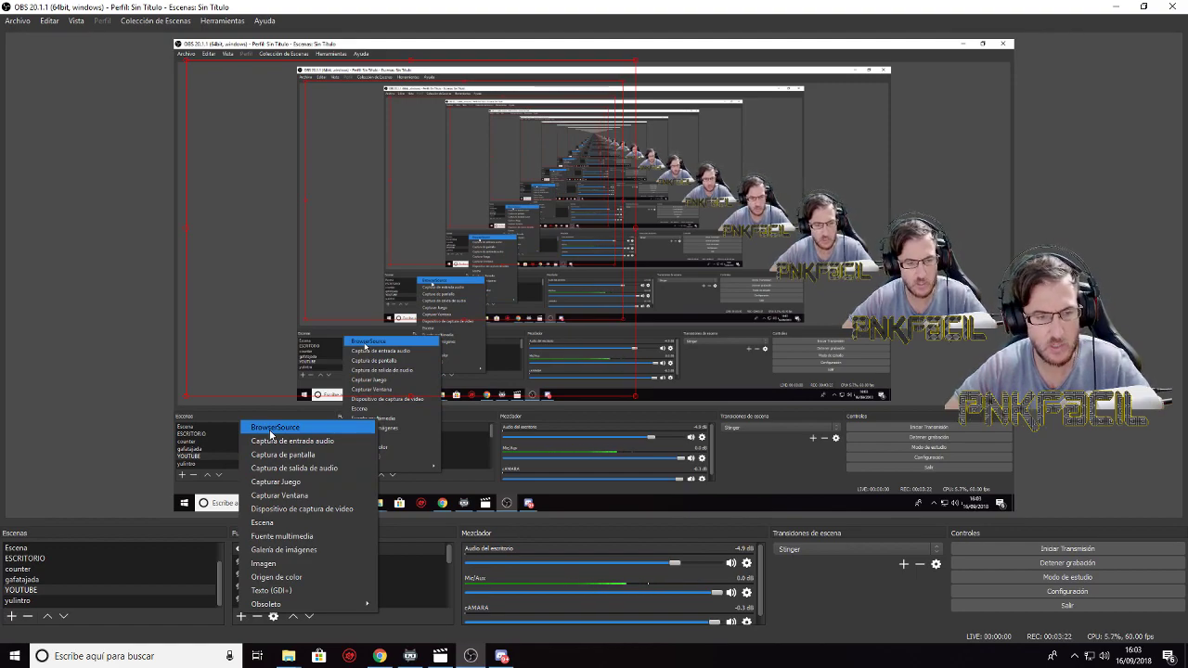
left_click(271, 429)
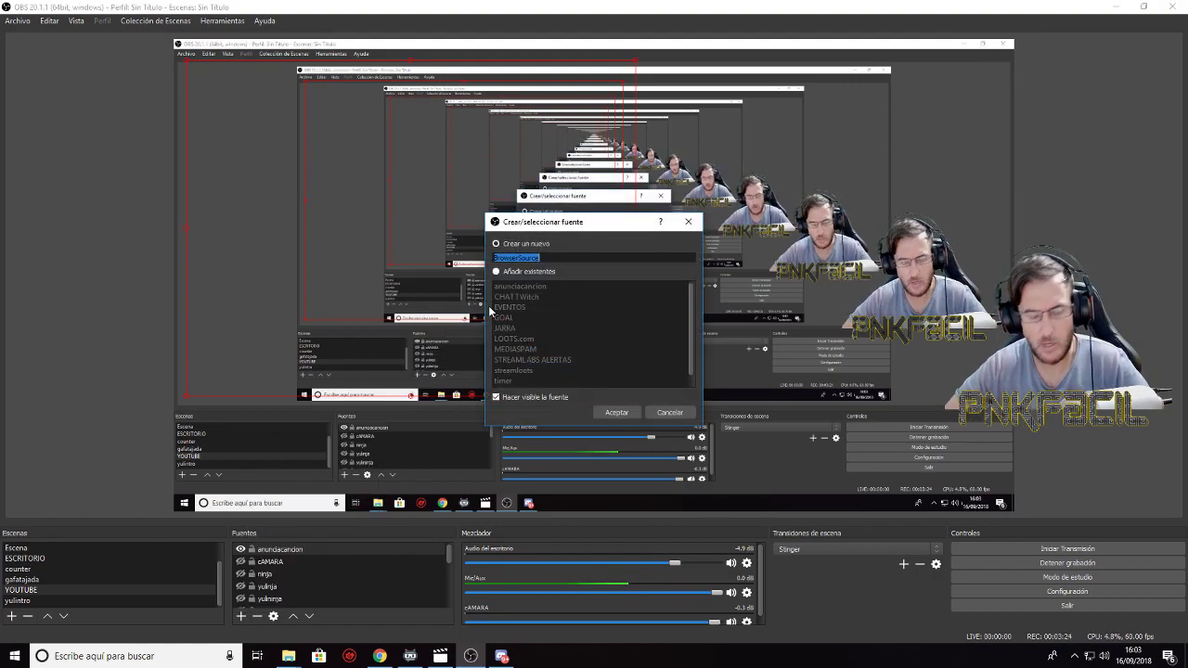
type("alt")
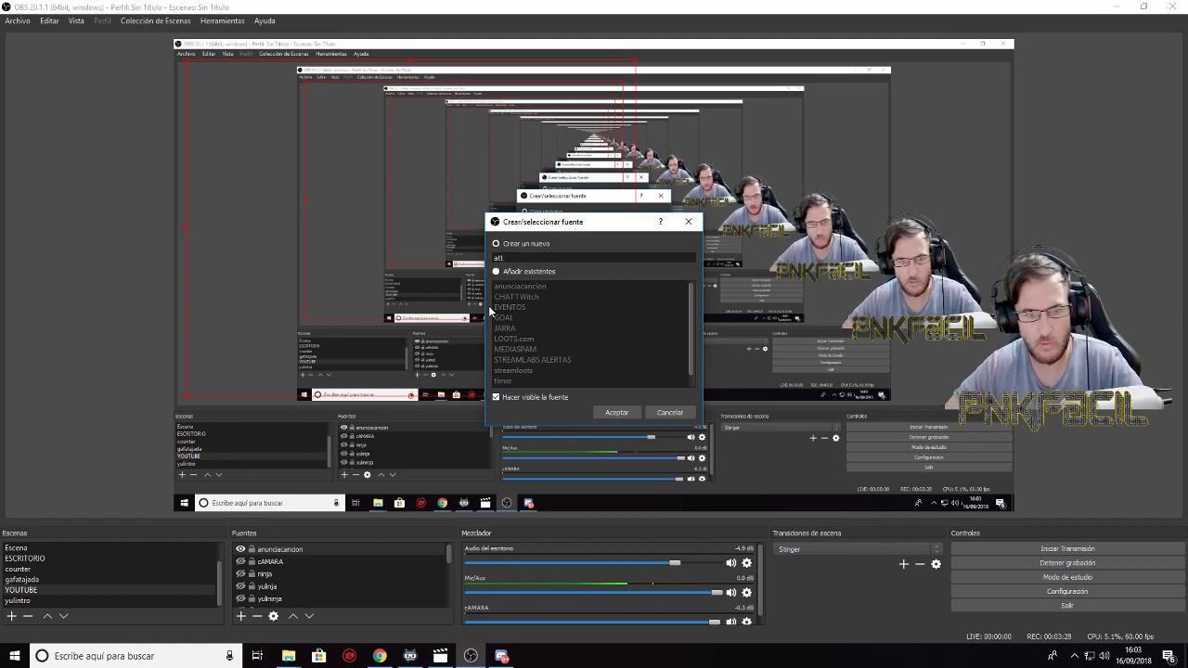
left_click(665, 414)
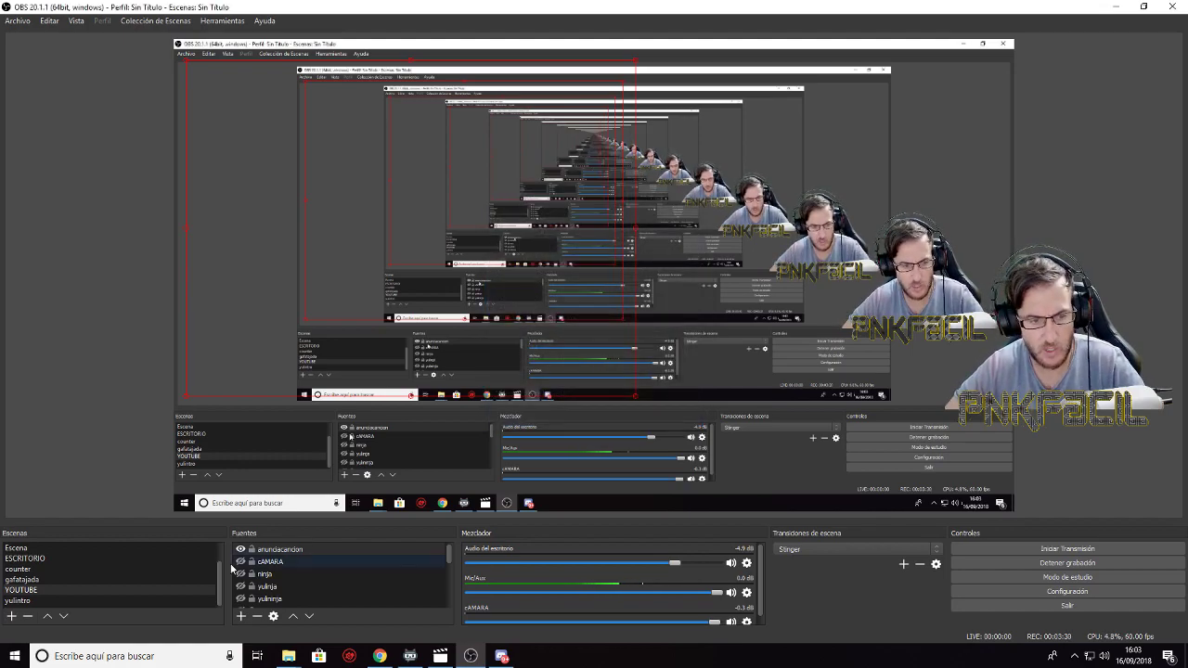
Step: Set the local file of the anunciacancion browser source to NewSongAnnouncer/overlay_example/overlay.html and accept the properties
right_click(274, 549)
left_click(291, 545)
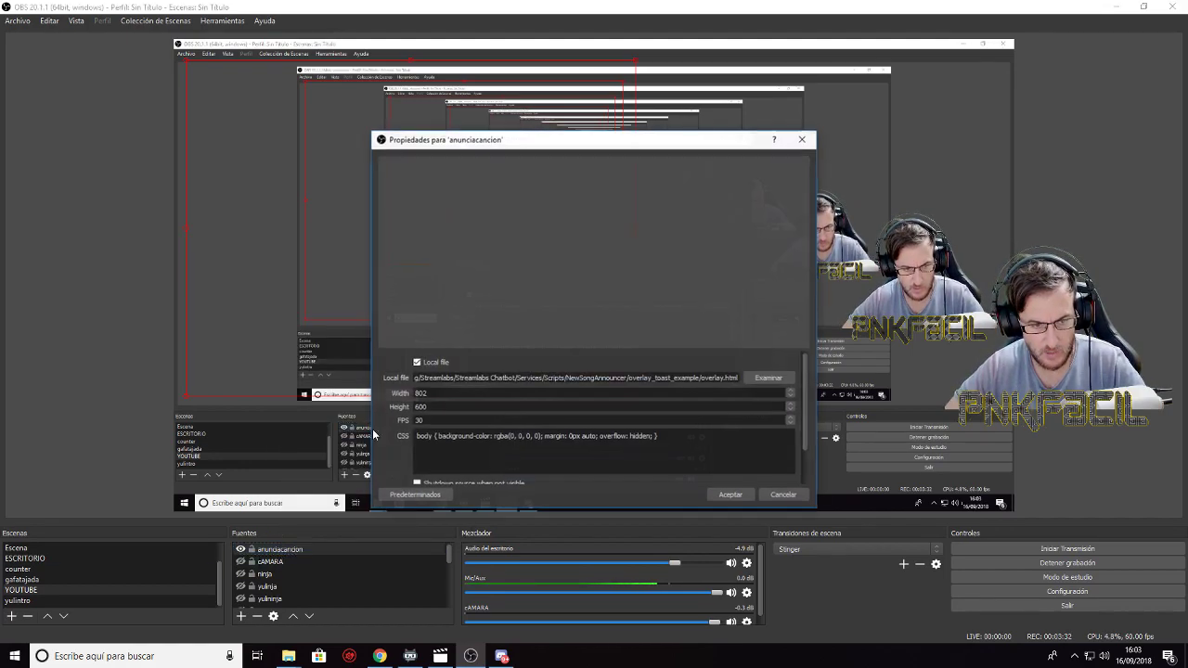
triple_click(421, 379)
left_click(769, 378)
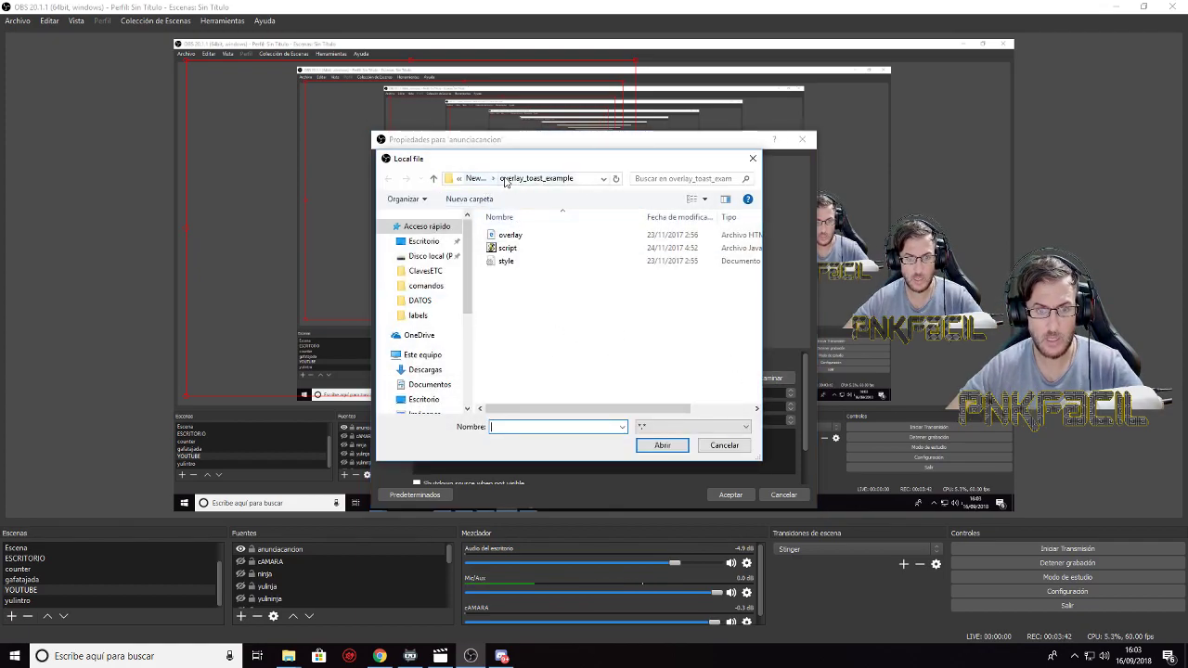
left_click(477, 178)
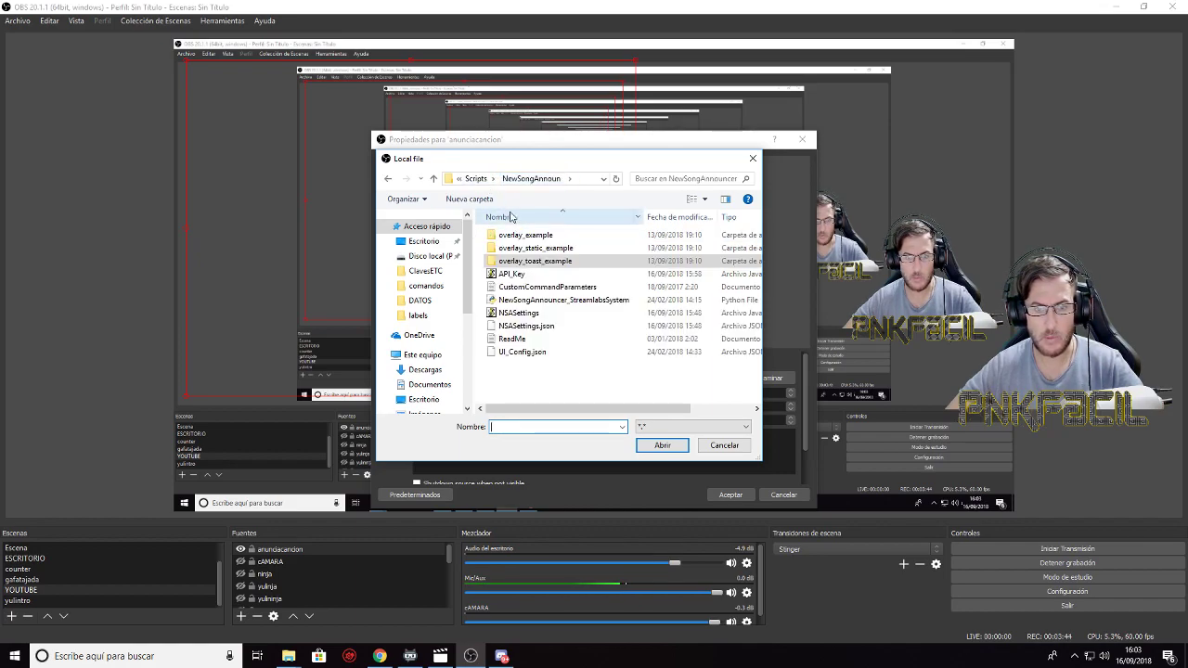
double_click(520, 236)
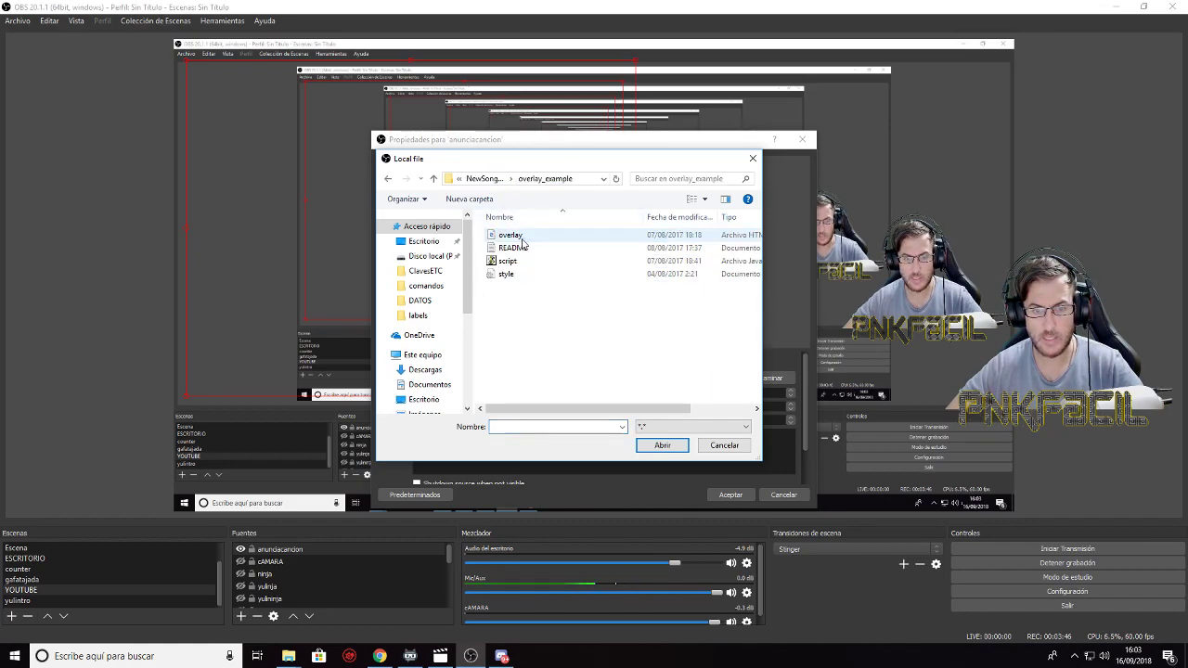
double_click(510, 236)
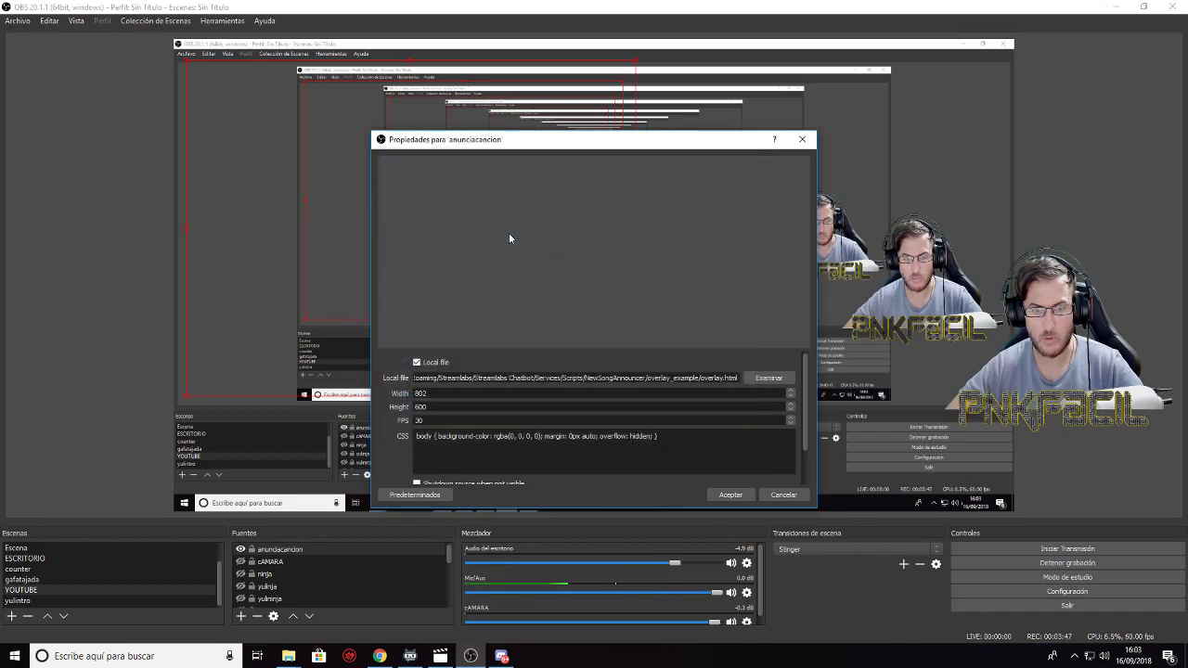
left_click(718, 493)
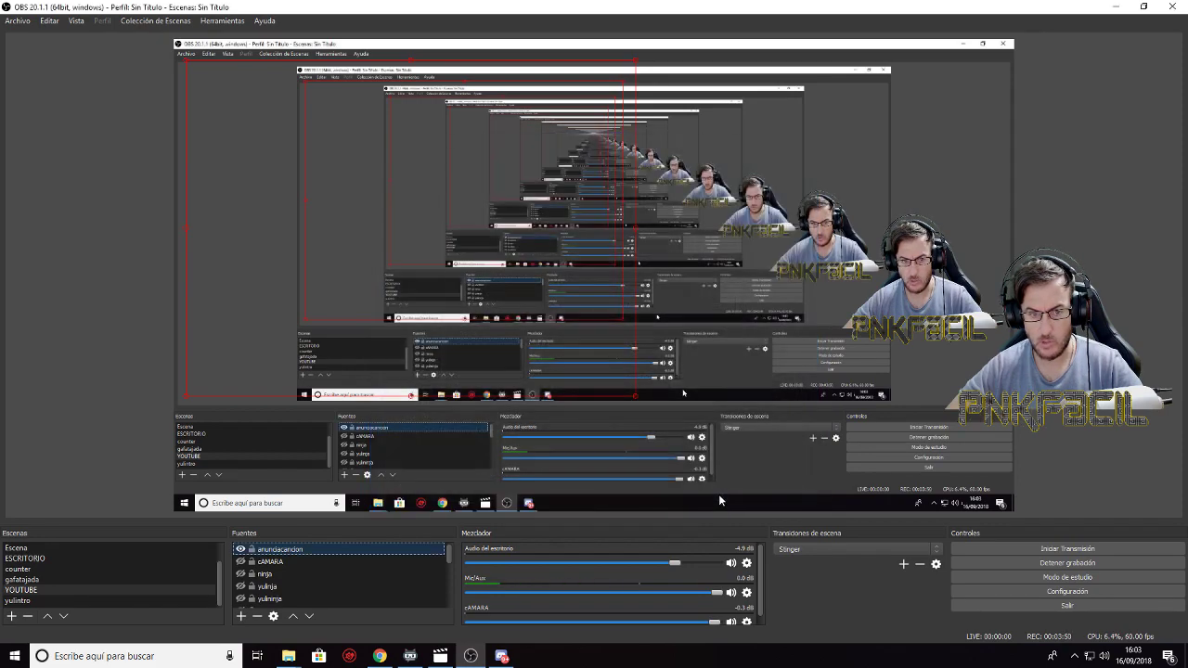
Step: Move the OBS window off the screen and skip to the next song in Streamlabs Chatbot's song requests
right_click(414, 189)
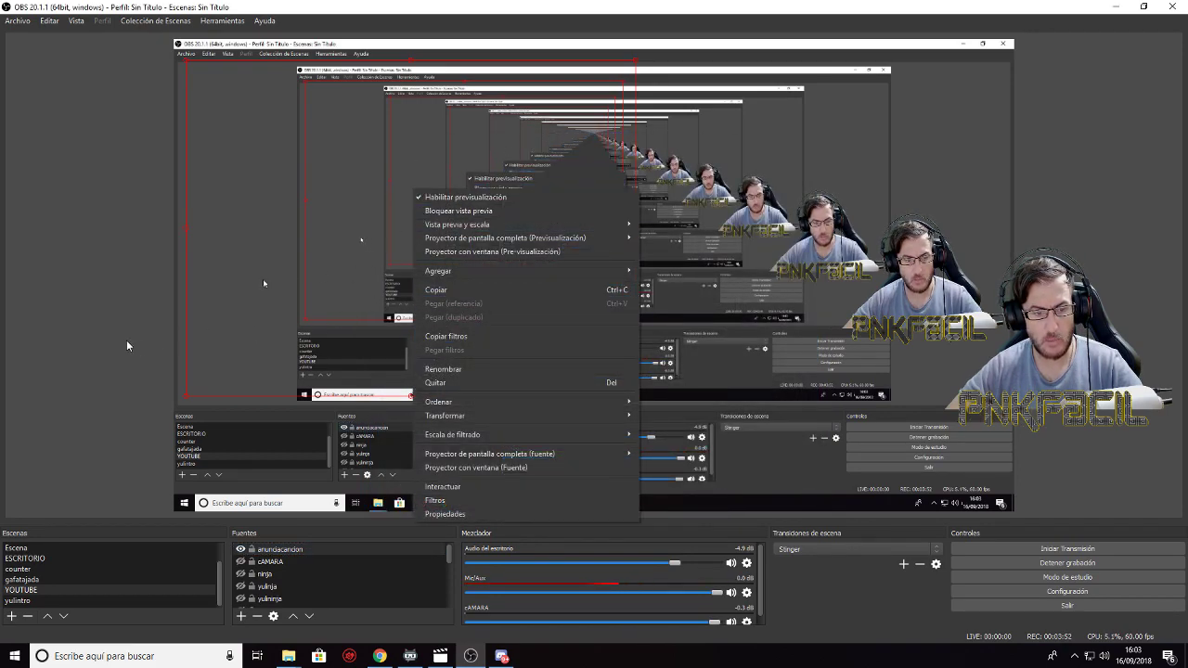
left_click(249, 12)
left_click_drag(451, 9, 1114, 650)
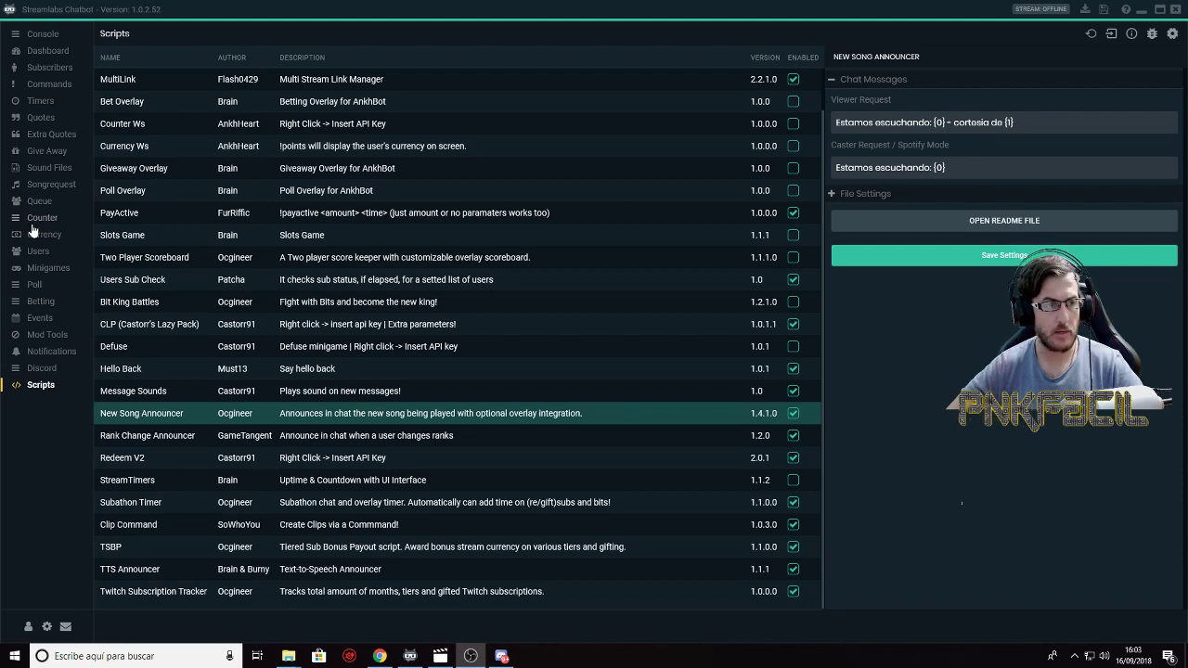
left_click(49, 184)
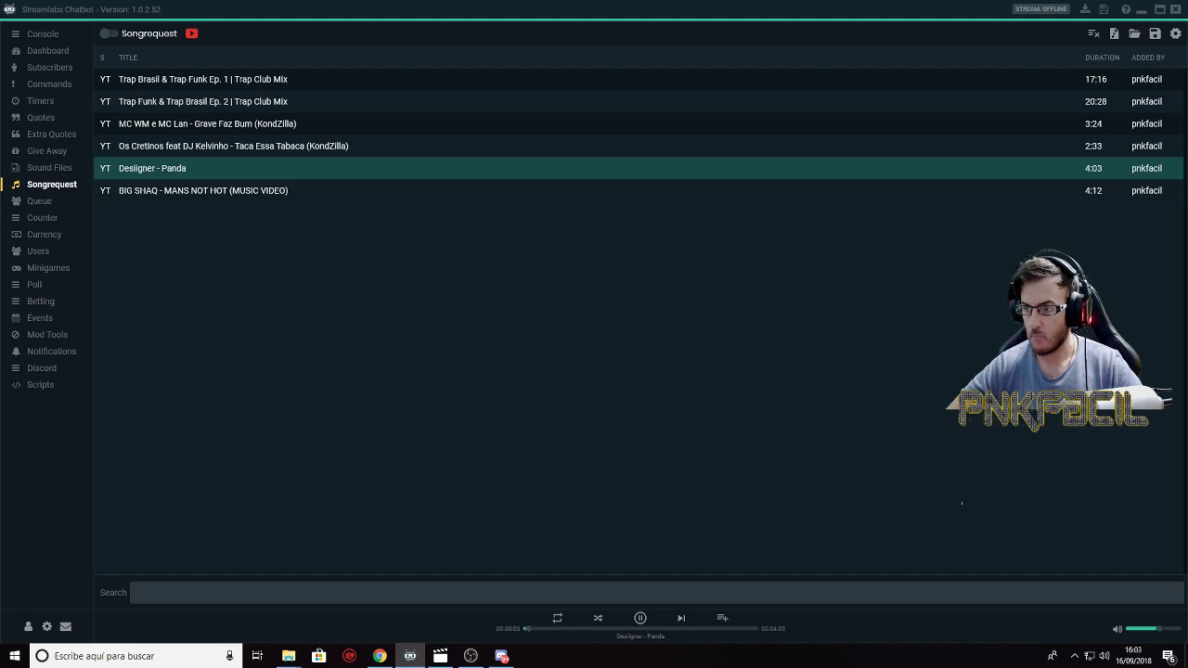
left_click(682, 619)
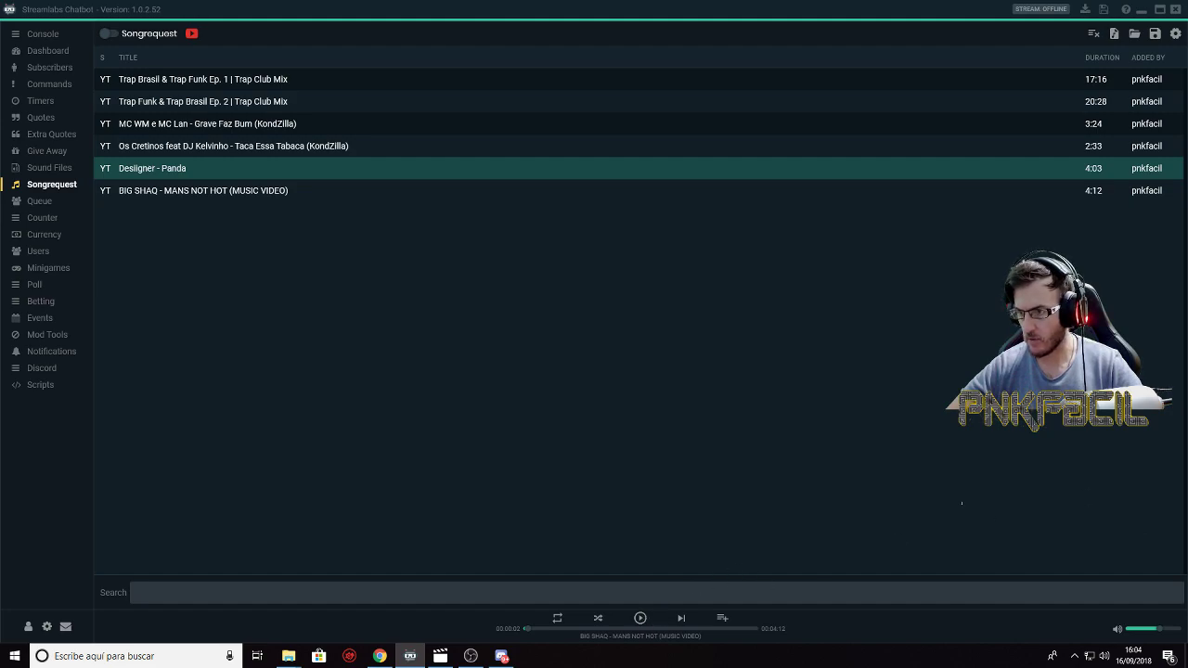
Step: Set the local file of the anunciacancion browser source to NewSongAnnouncer/overlay_toast_example/overlay.html and accept the properties
key("alt+Tab")
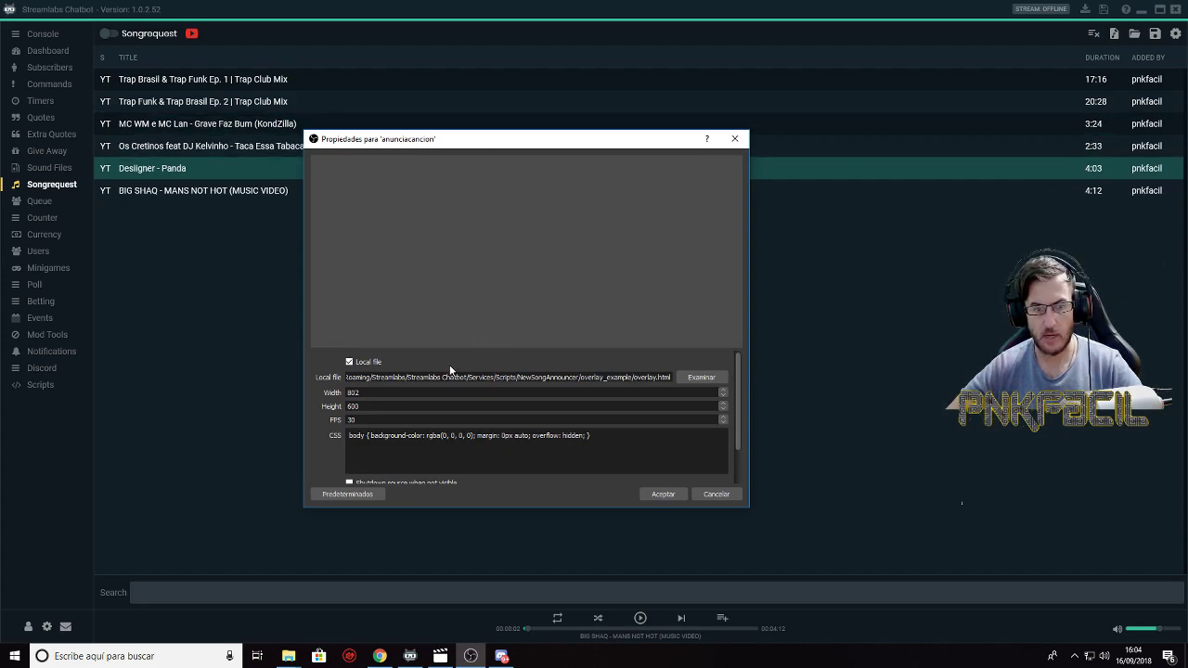
left_click(713, 377)
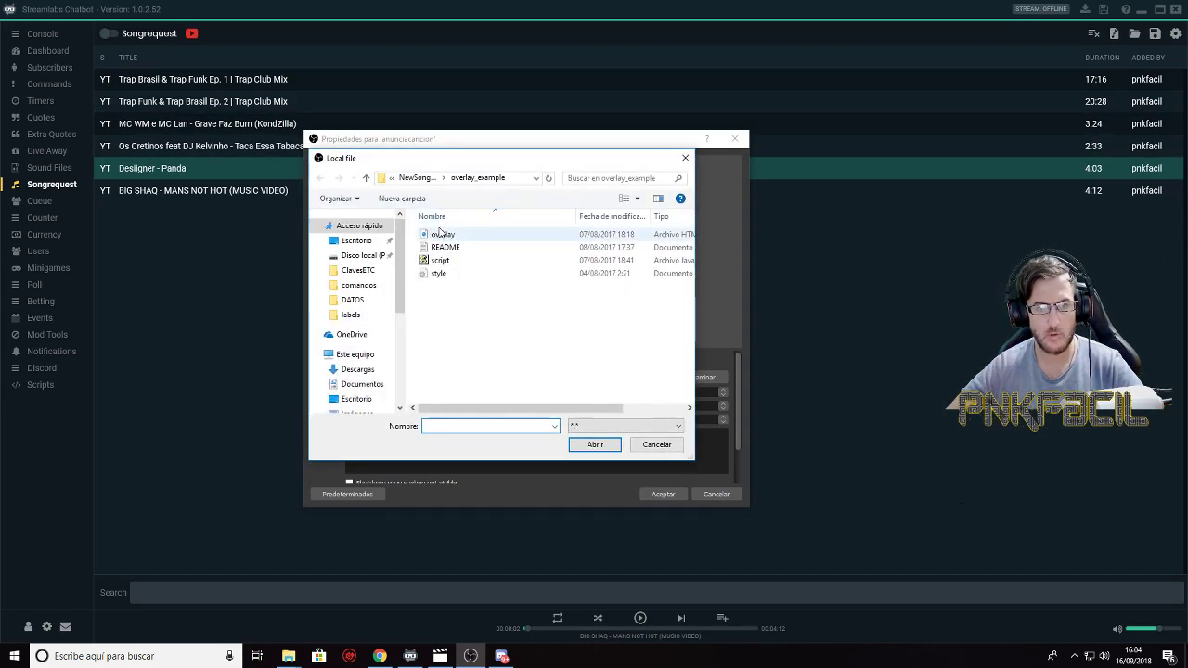
left_click(414, 178)
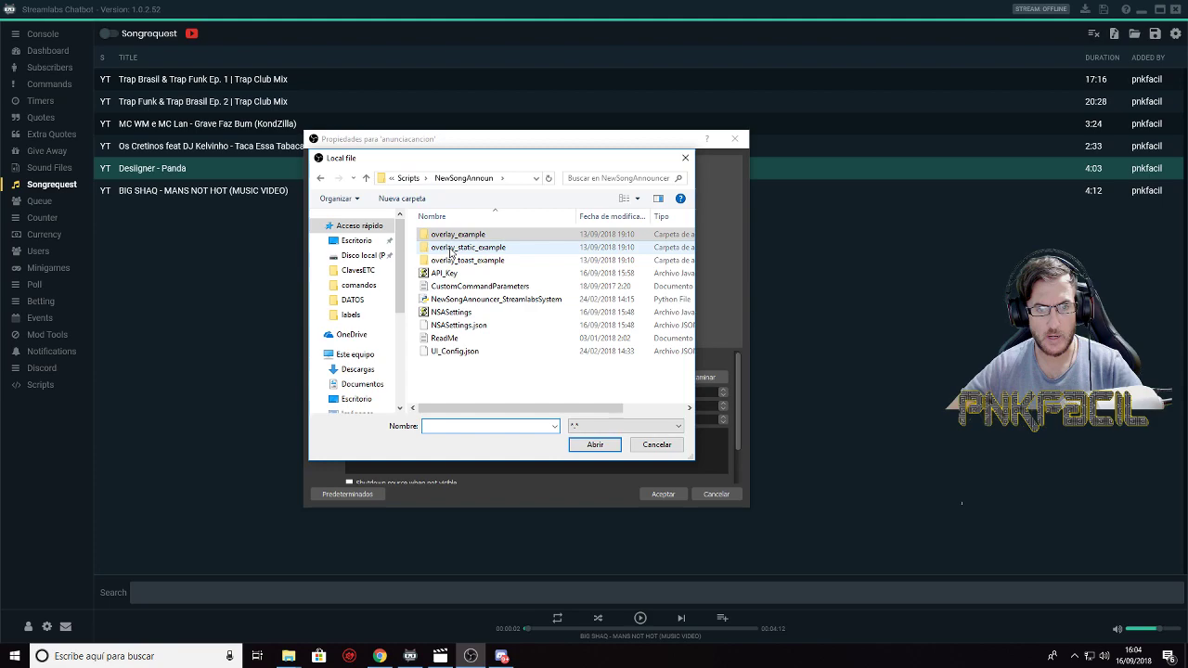
double_click(457, 260)
left_click(441, 236)
double_click(441, 235)
left_click(662, 496)
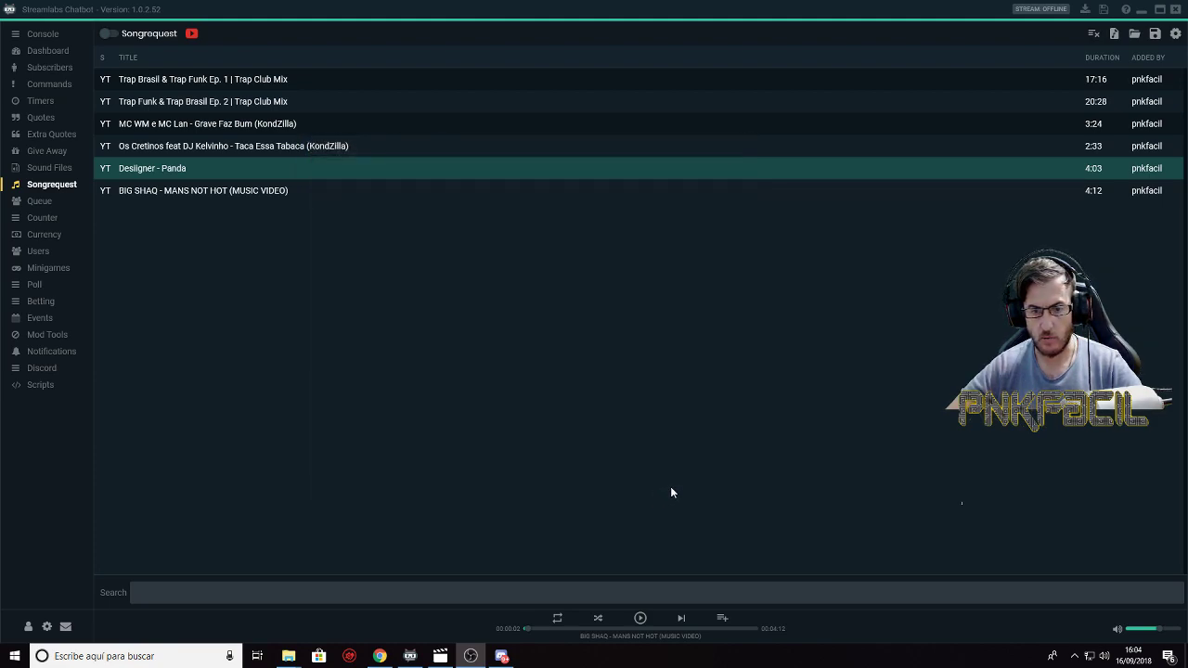
Step: Skip through four songs in the song requests to test the toast overlay, and pause playback
left_click(681, 619)
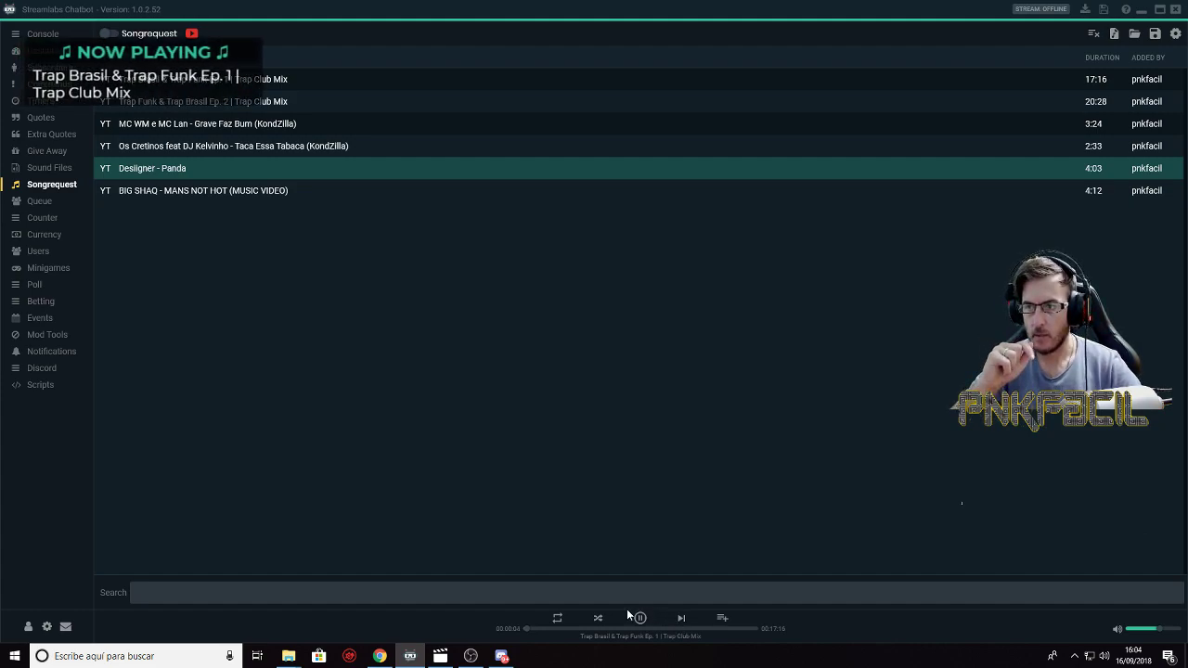
left_click(681, 619)
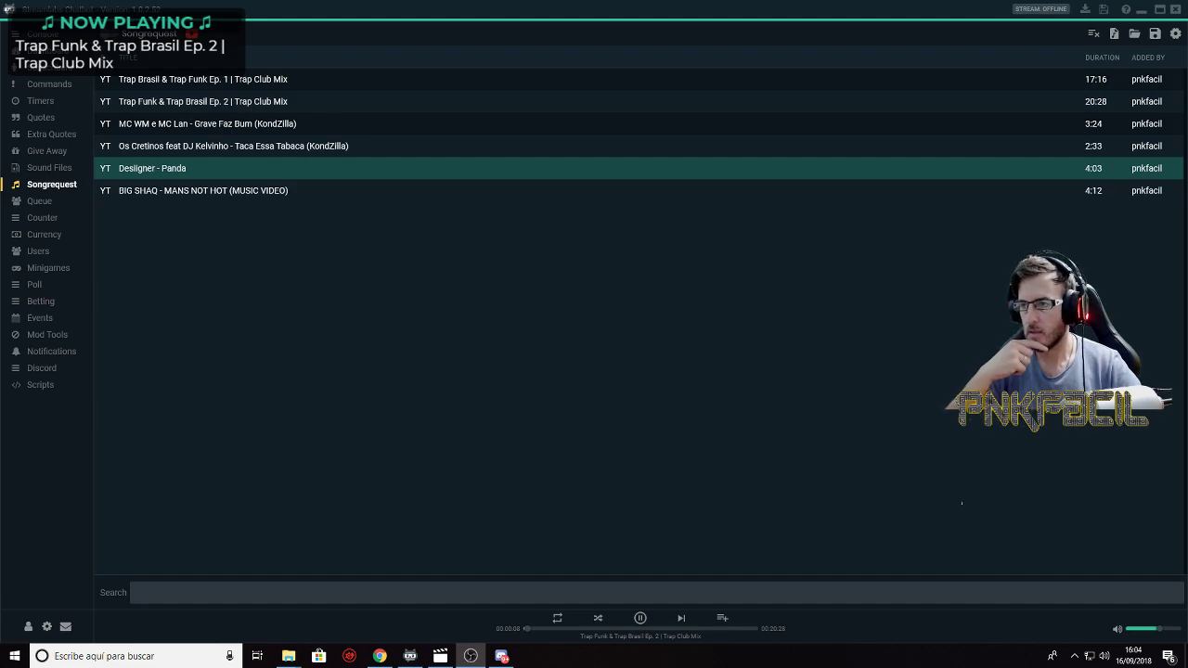
left_click(680, 617)
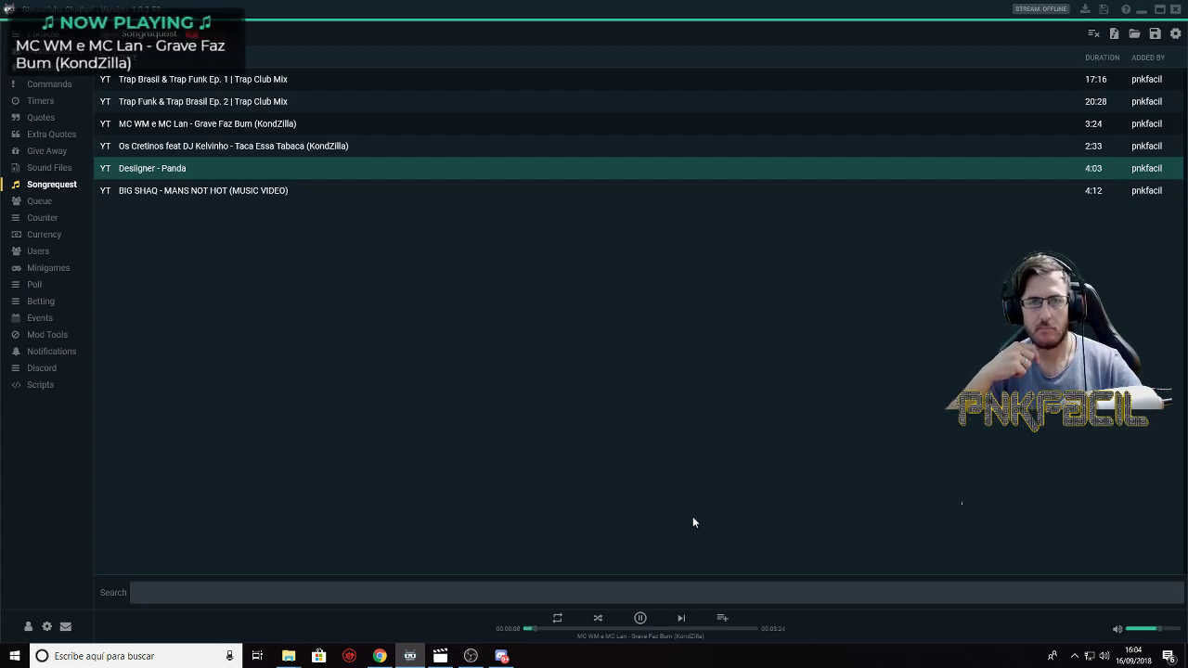
left_click(680, 618)
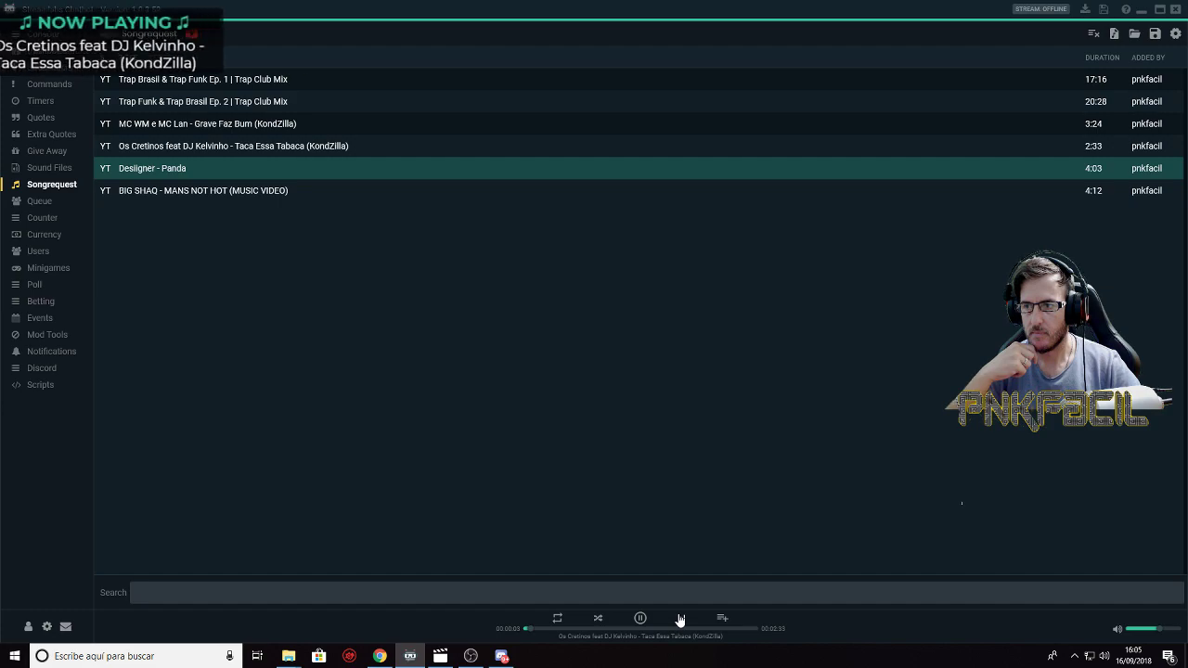
left_click(640, 618)
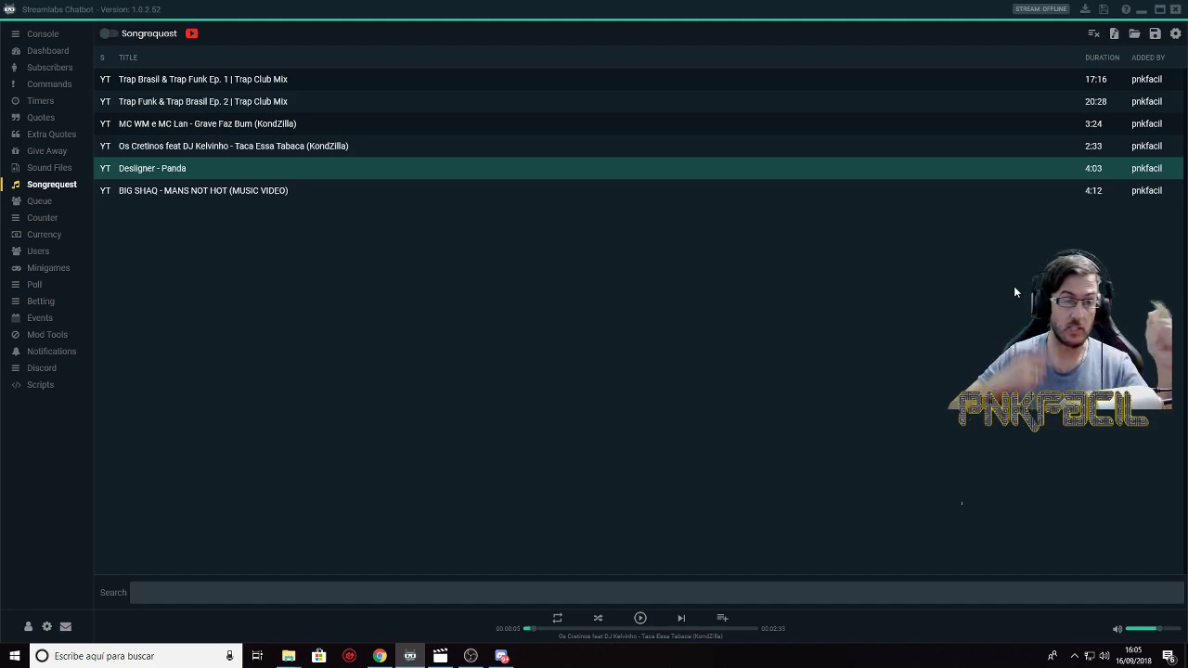
Step: Open the New Song Announcer's script folder, go into NewSongAnnouncer\overlay_example and select its overlay file
left_click(44, 387)
right_click(191, 417)
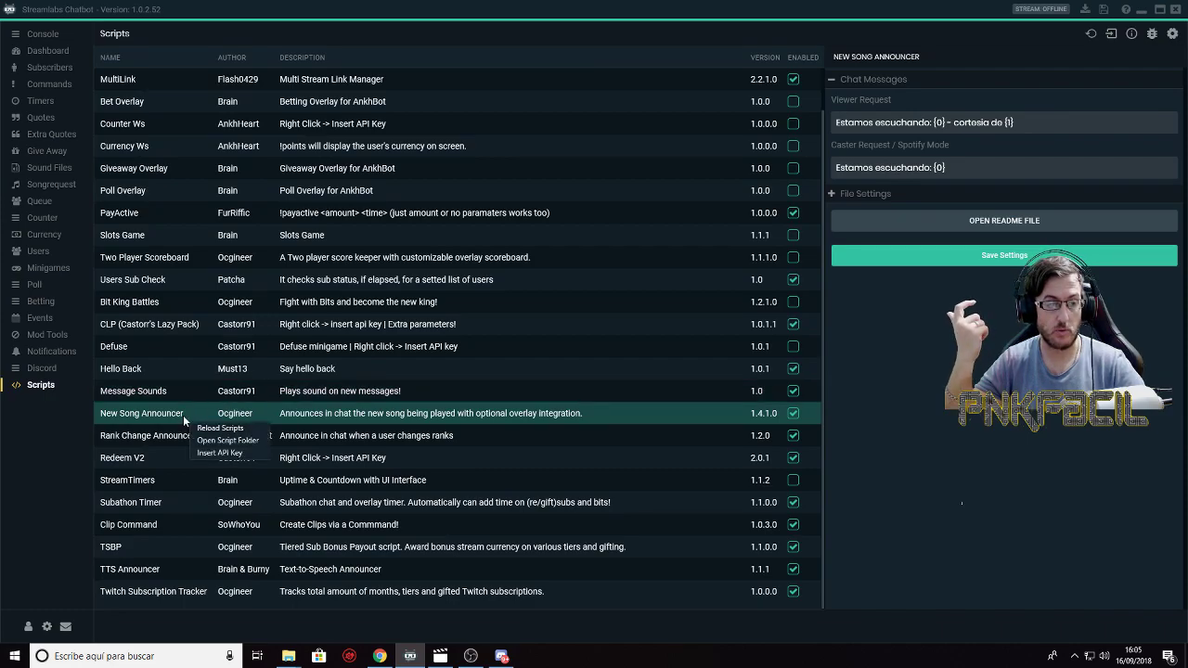
left_click(240, 441)
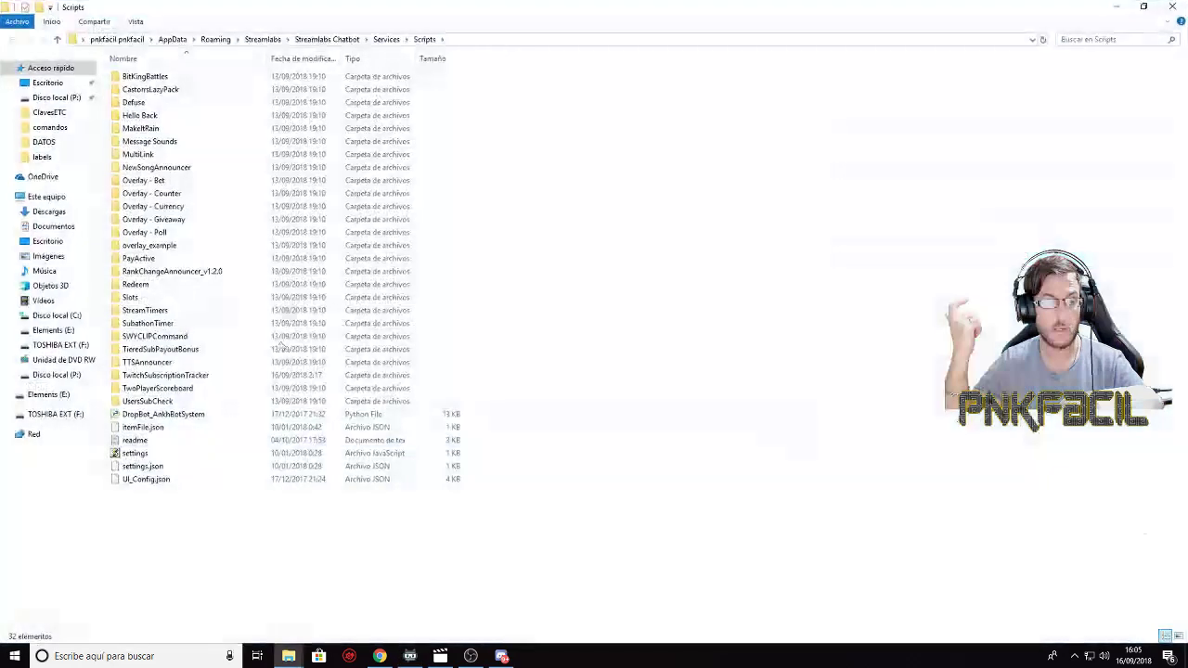
left_click(482, 39)
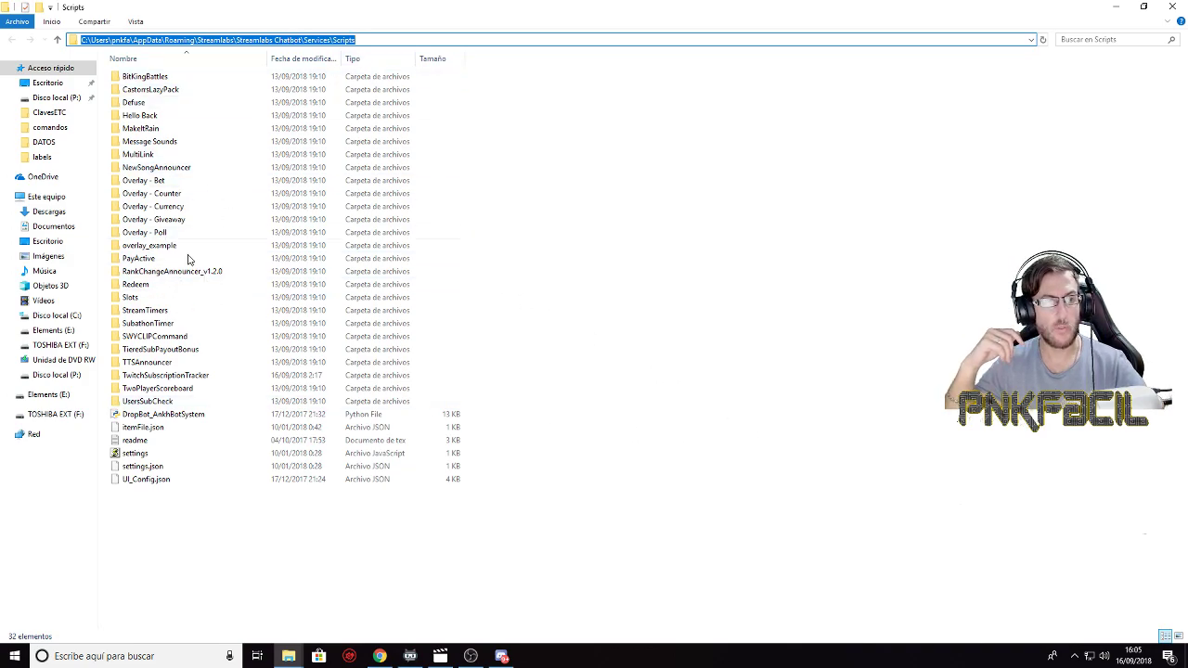
double_click(156, 167)
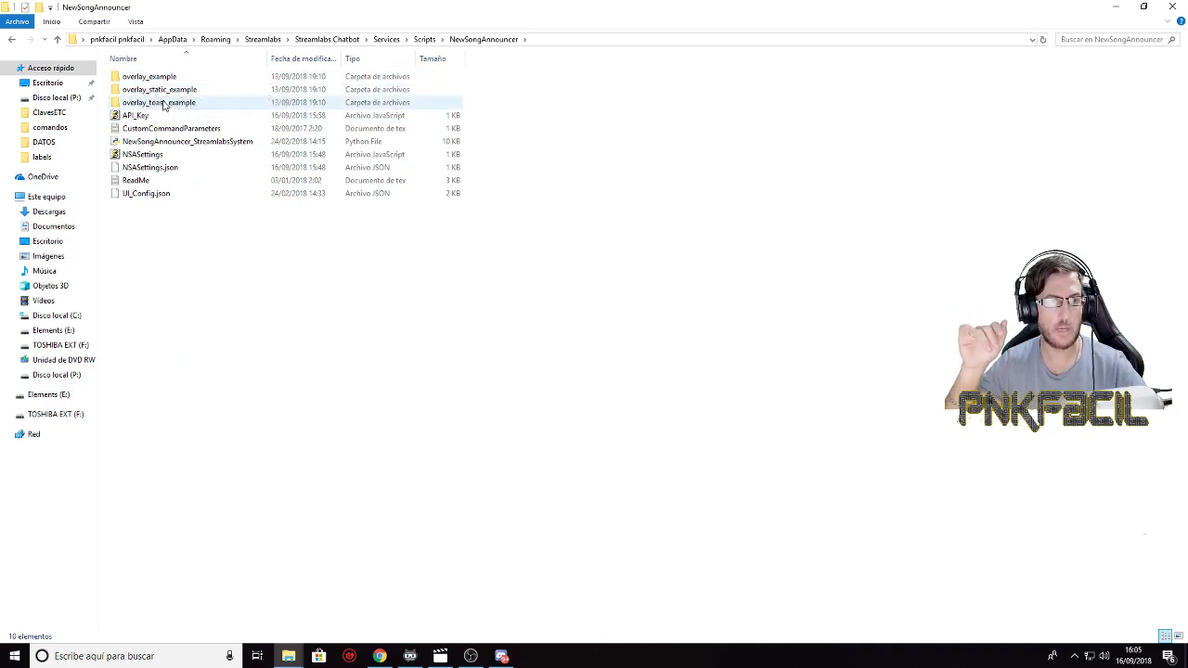
left_click(157, 93)
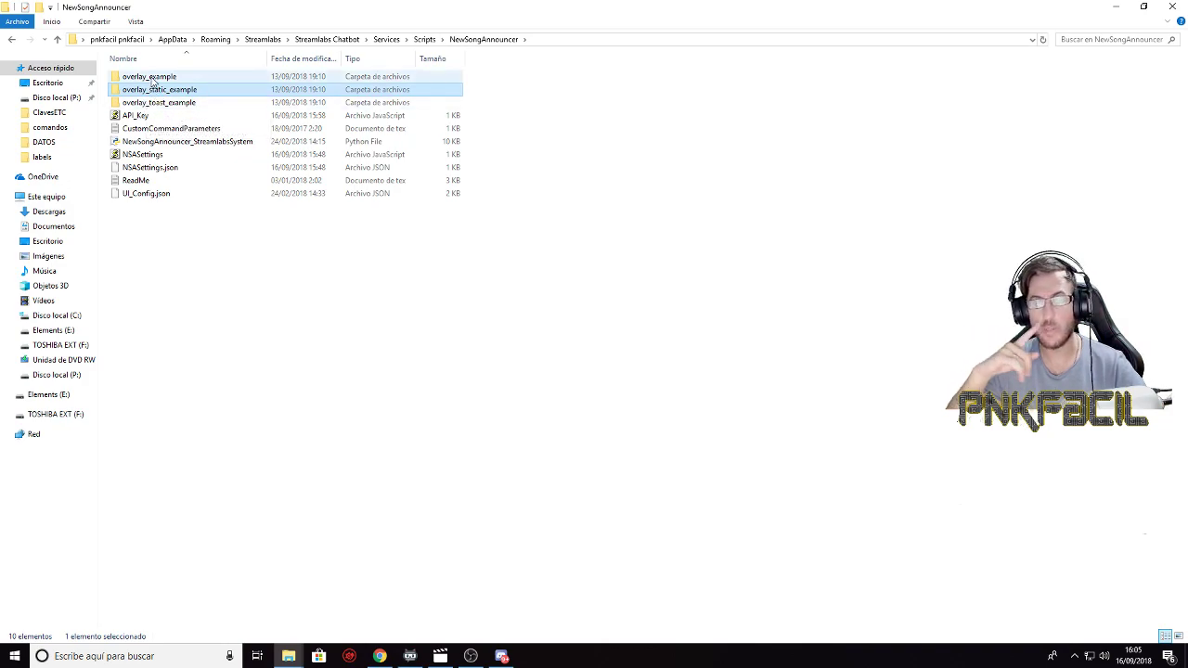
left_click(152, 80)
double_click(152, 79)
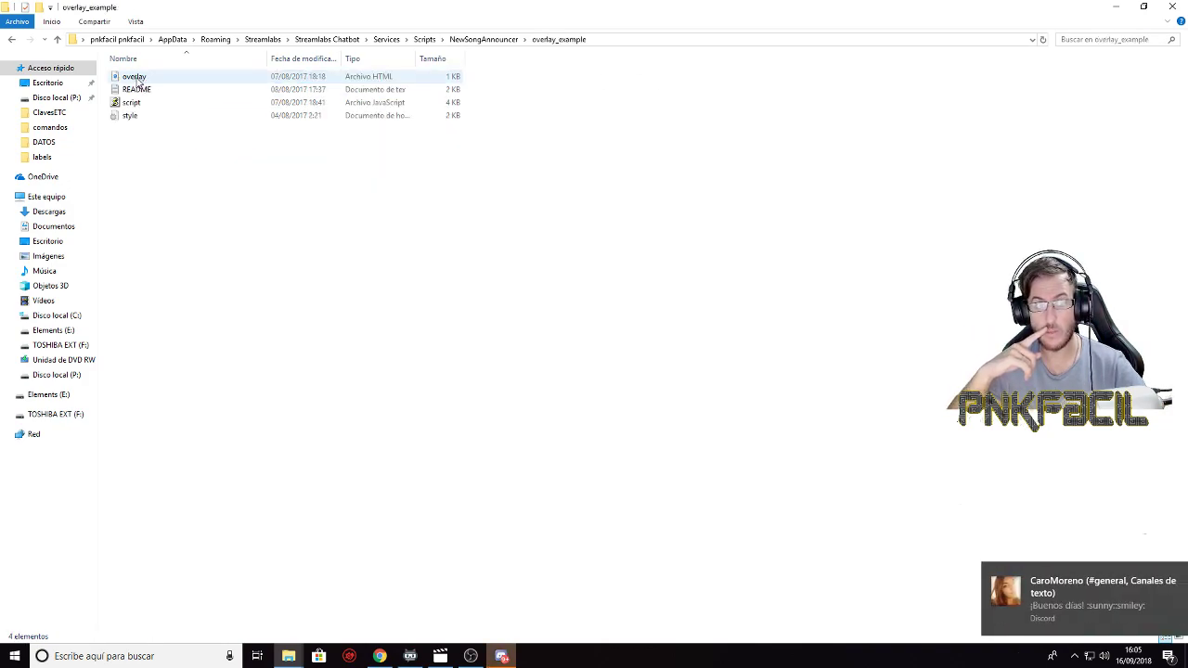
right_click(136, 79)
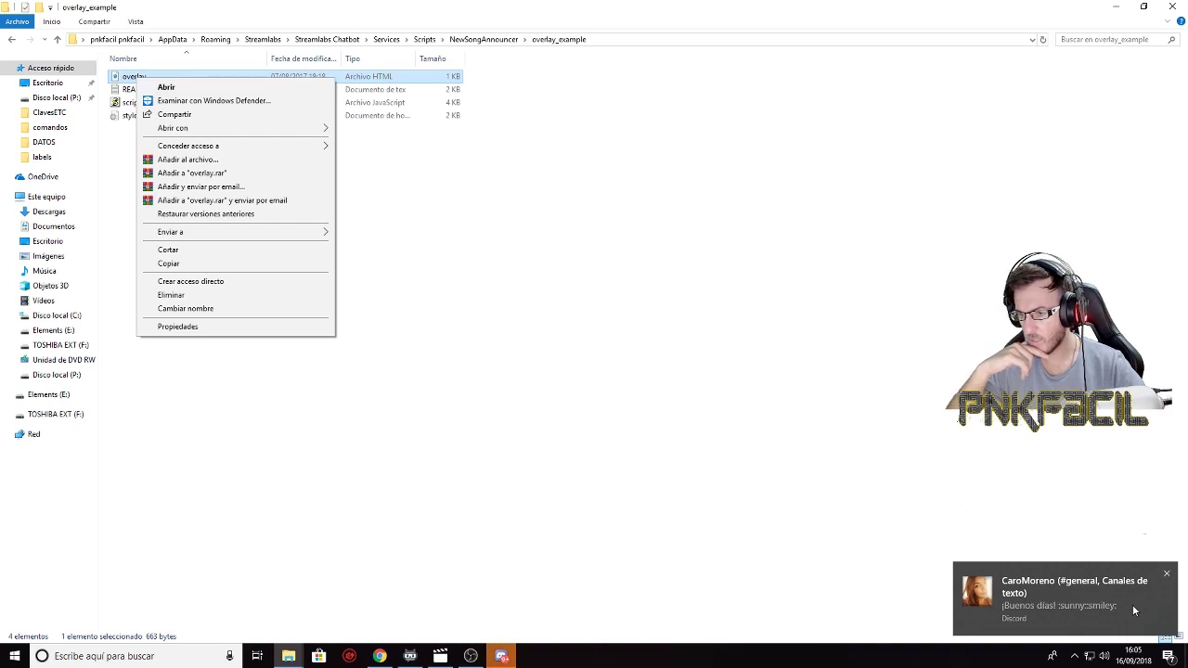
Step: Dismiss the Discord notification and quit Discord
left_click(1075, 656)
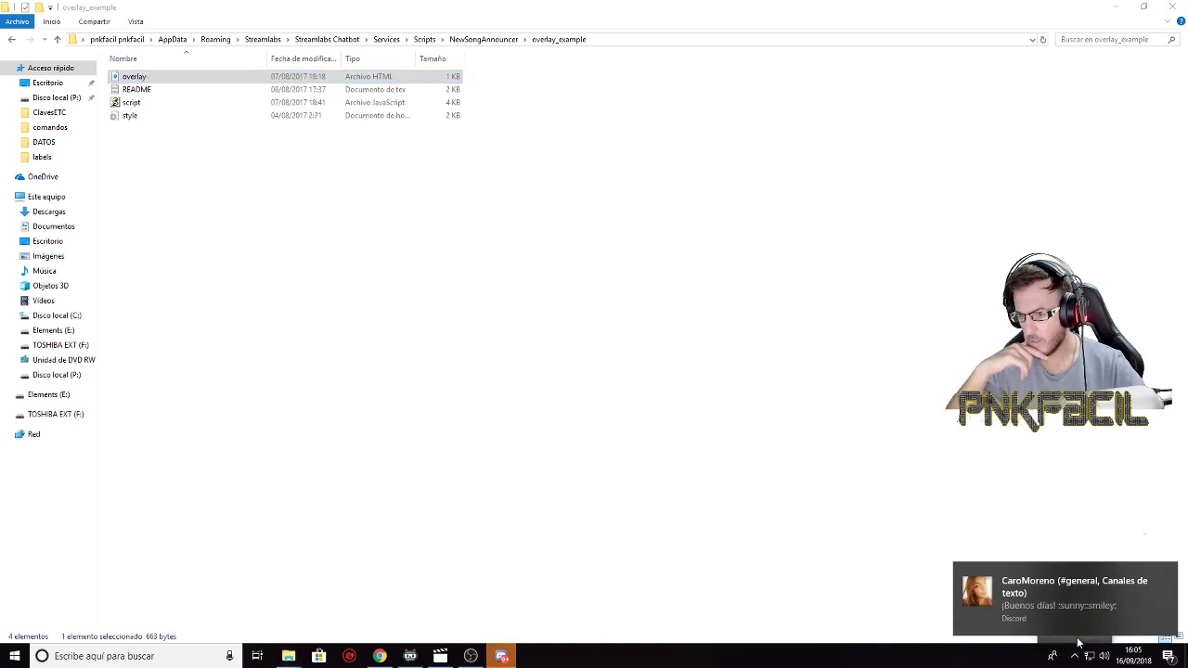
left_click(1167, 575)
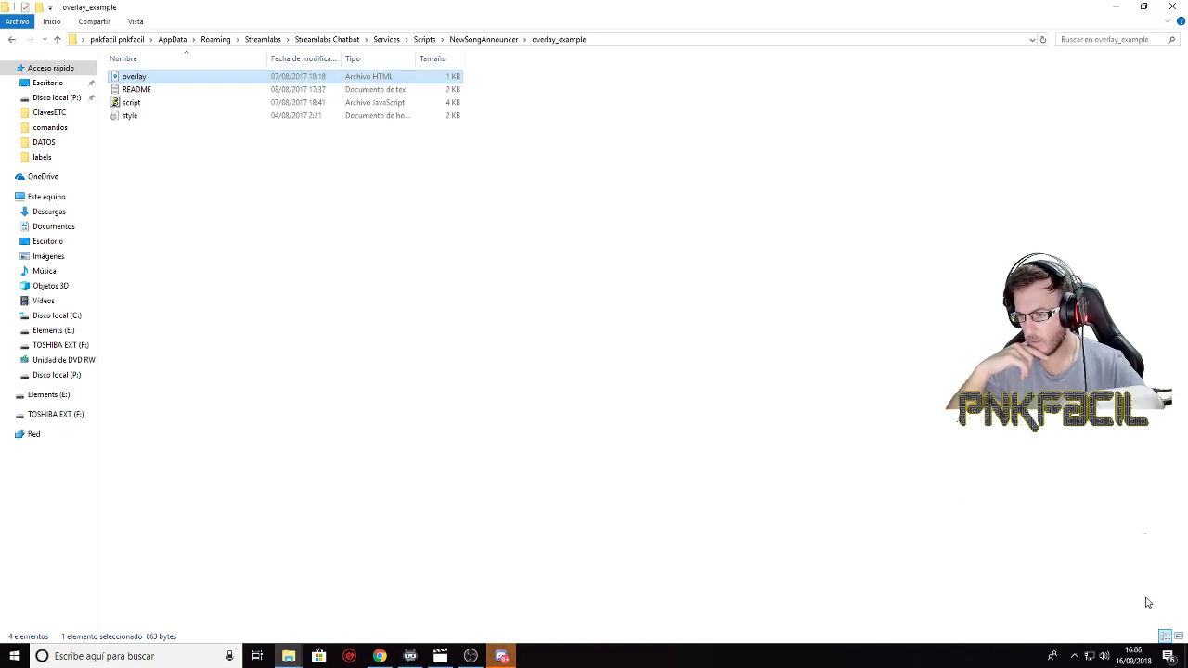
left_click(1077, 657)
right_click(1101, 610)
left_click(1092, 600)
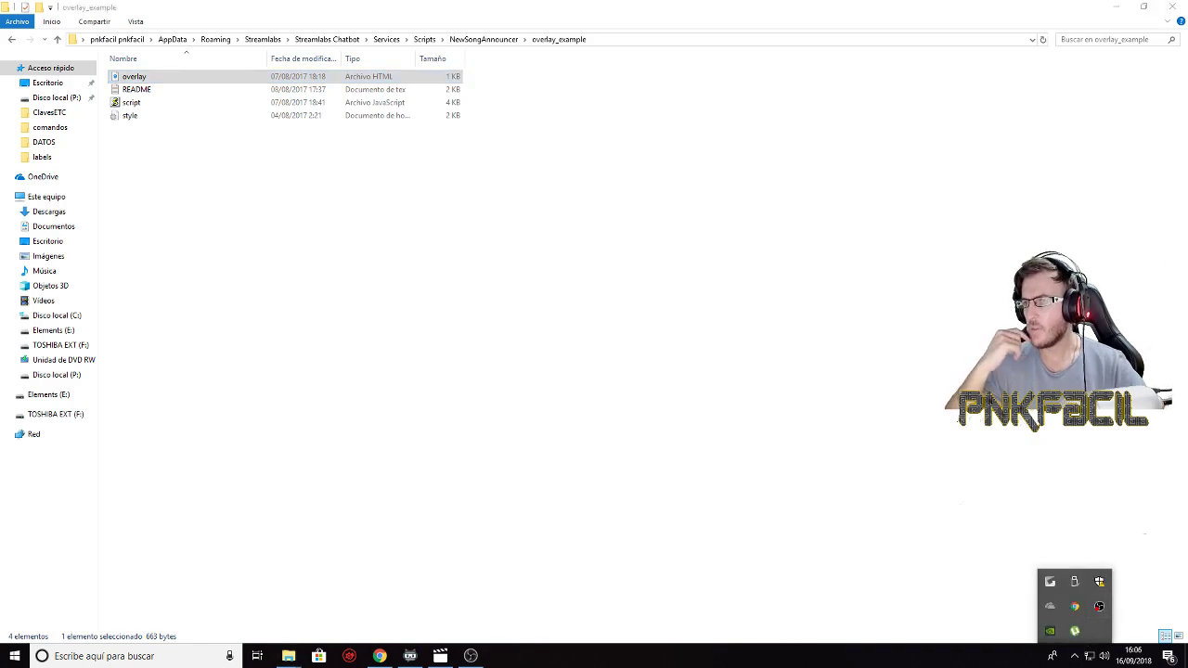
Step: In OBS, set the anunciacancion source's local file back to NewSongAnnouncer/overlay_example/overlay.html and accept the properties
left_click(471, 657)
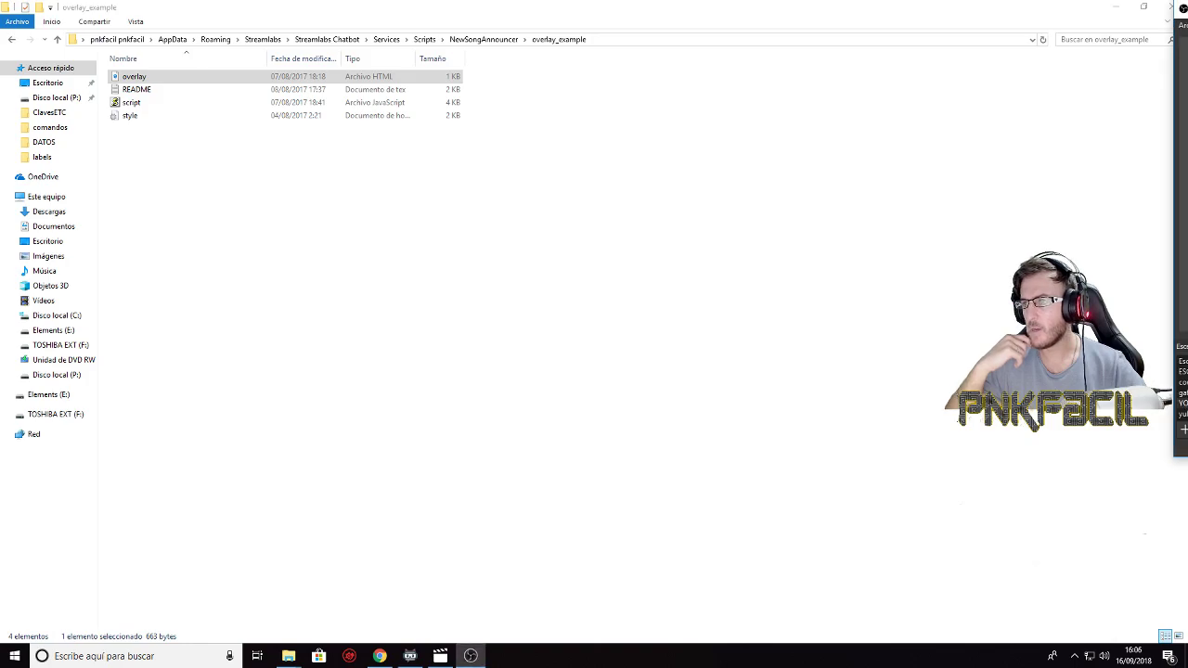
right_click(405, 426)
left_click(441, 549)
left_click(694, 352)
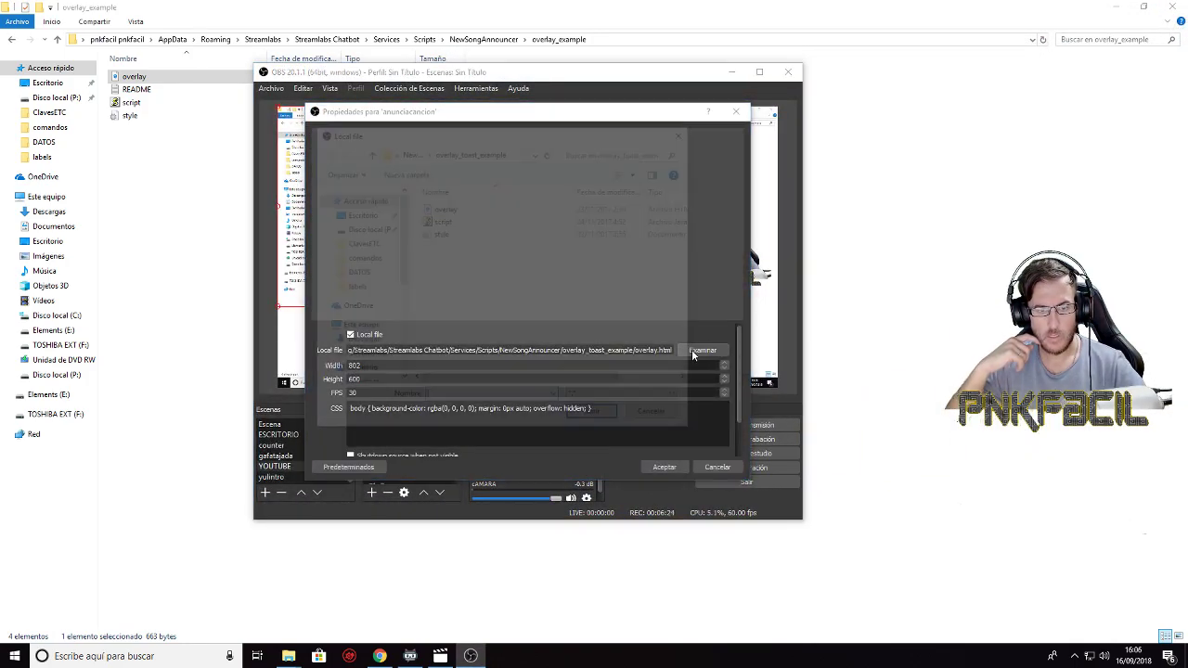
left_click(410, 152)
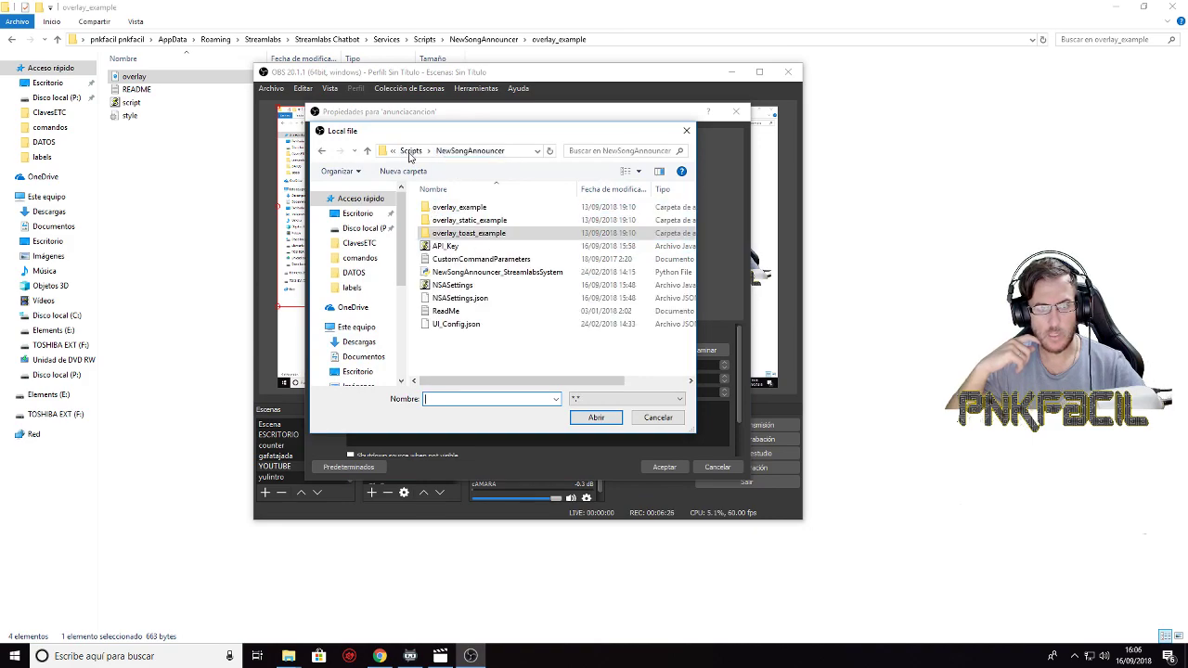
double_click(445, 207)
left_click(444, 208)
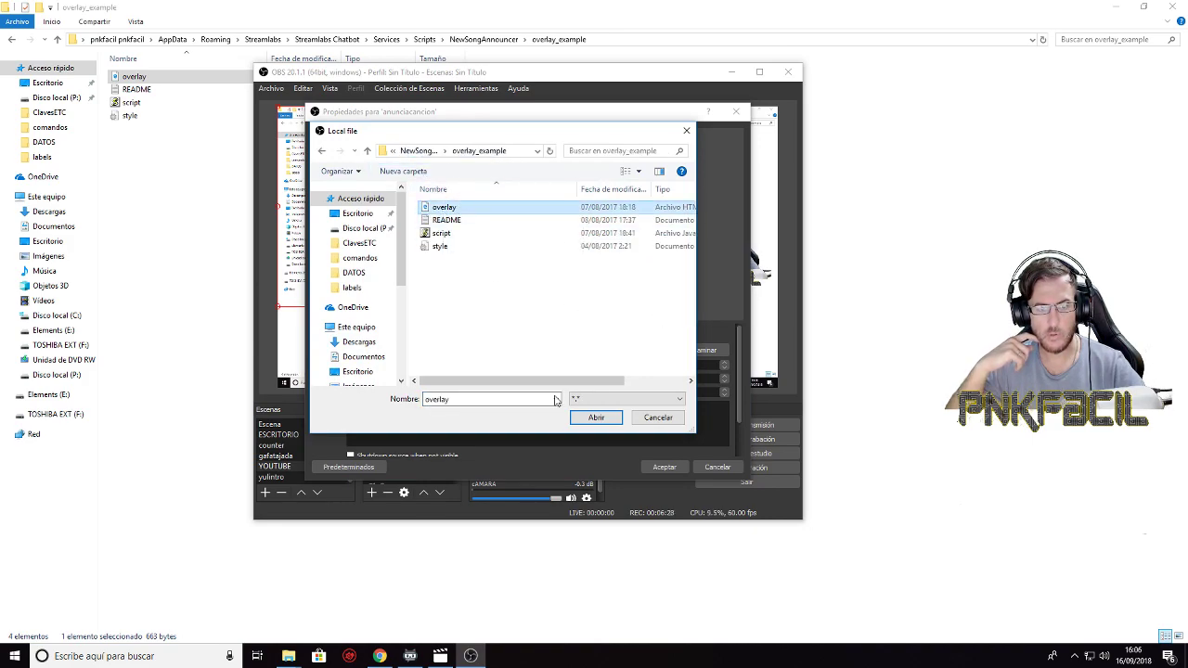
left_click(596, 418)
left_click(663, 467)
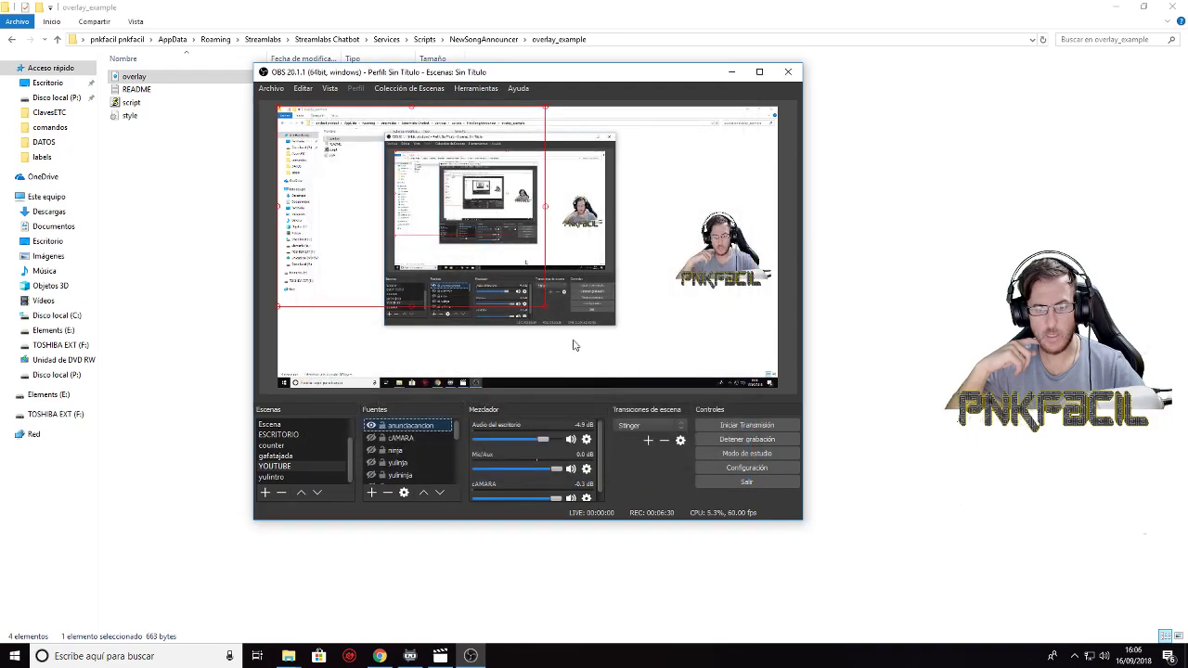
Step: Return to Streamlabs Chatbot's song requests, skip two songs to test the overlay and pause playback
left_click_drag(535, 74, 1187, 102)
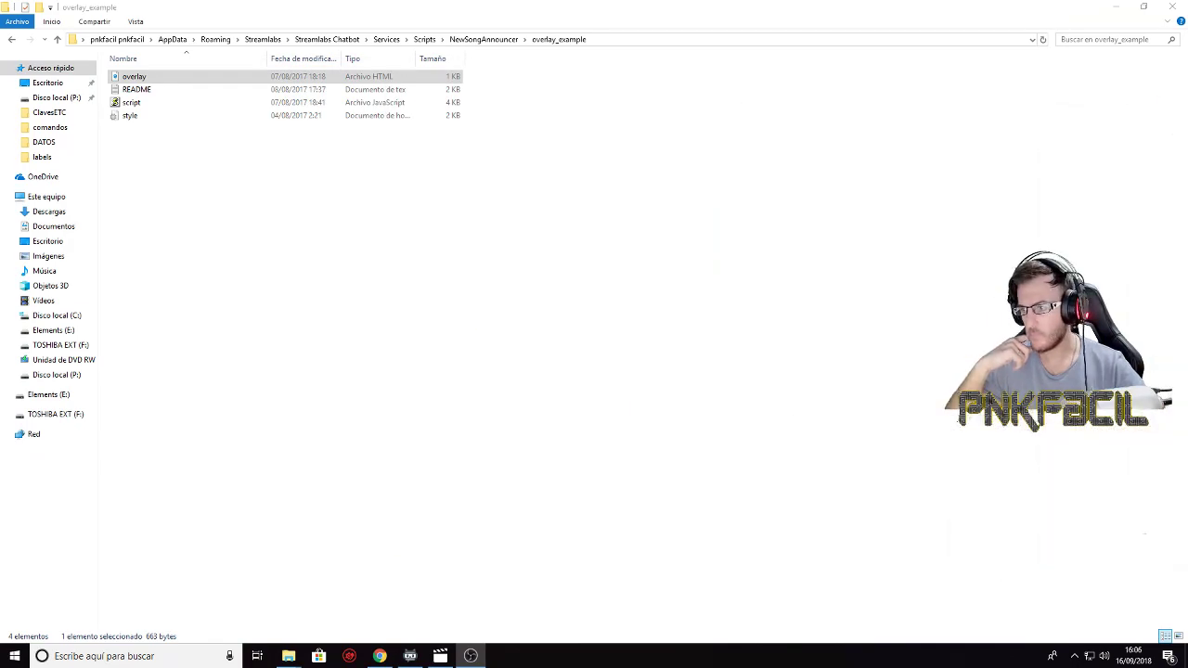
left_click(1116, 8)
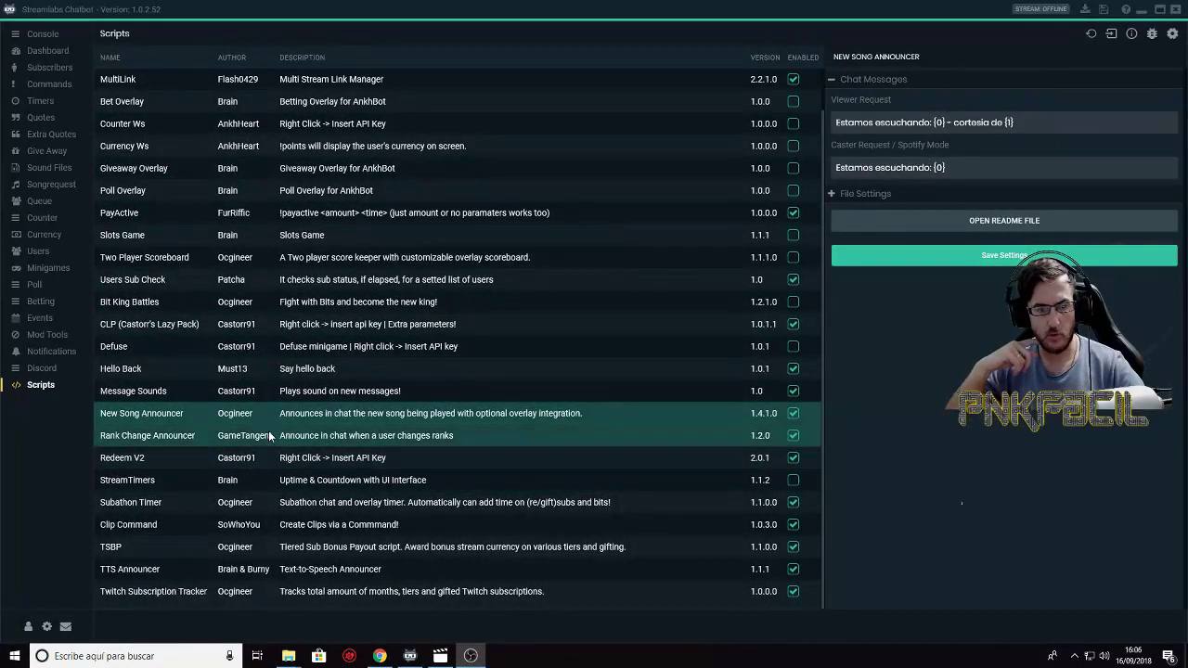
left_click(52, 184)
left_click(683, 619)
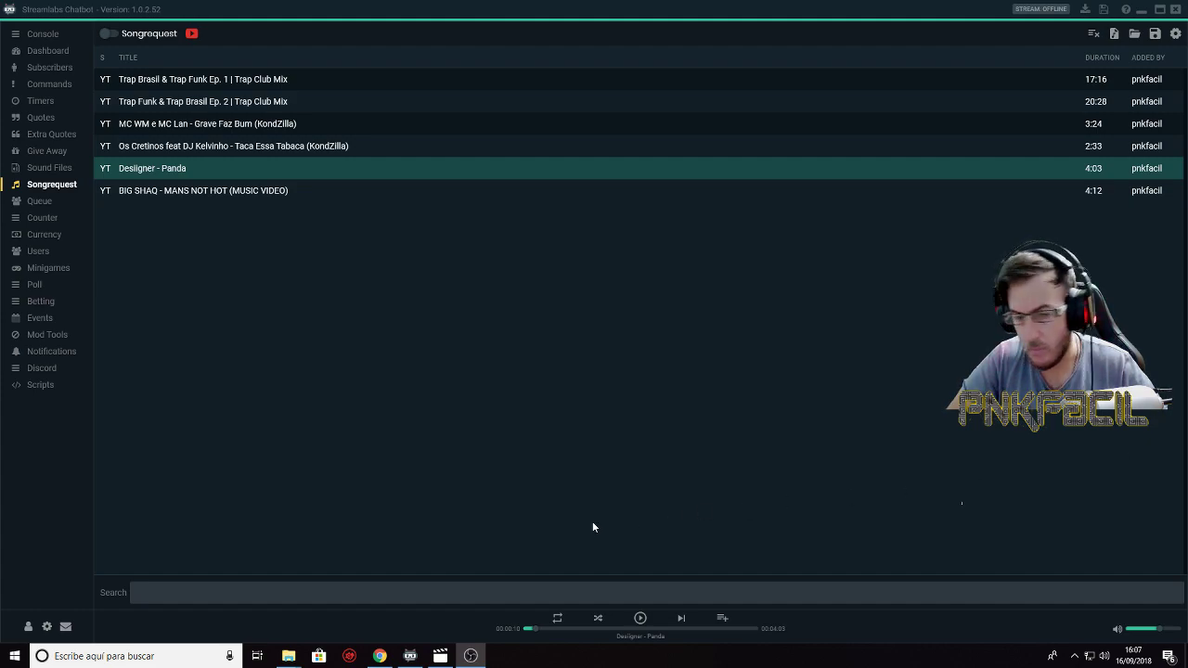
left_click(682, 619)
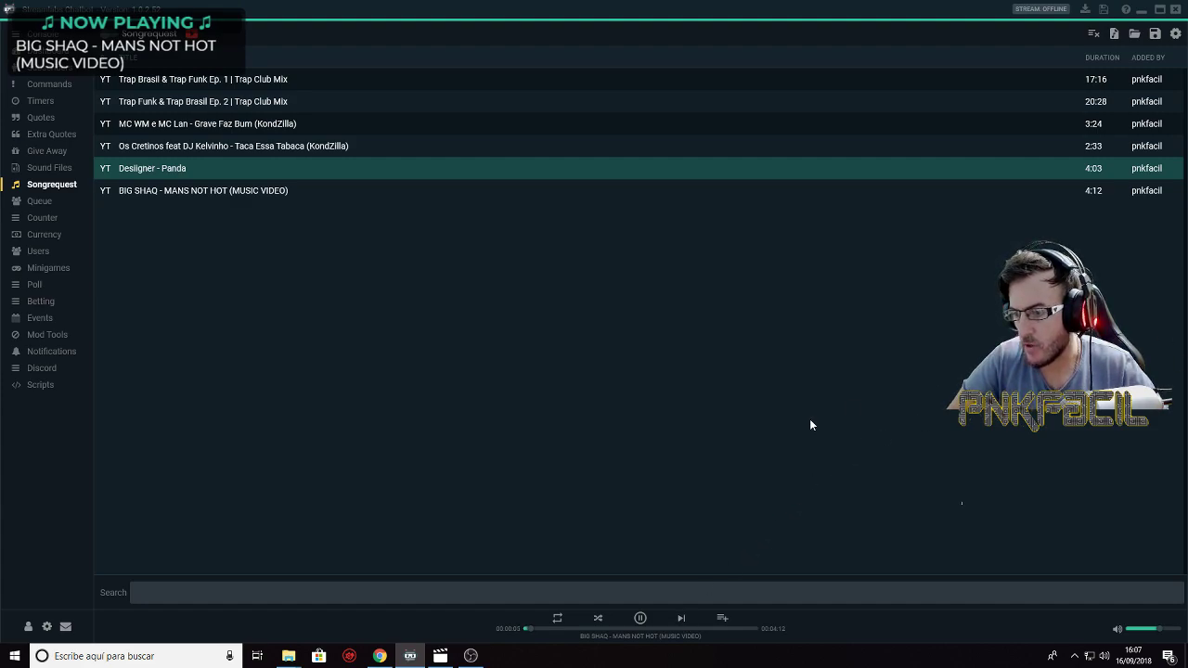
left_click(640, 620)
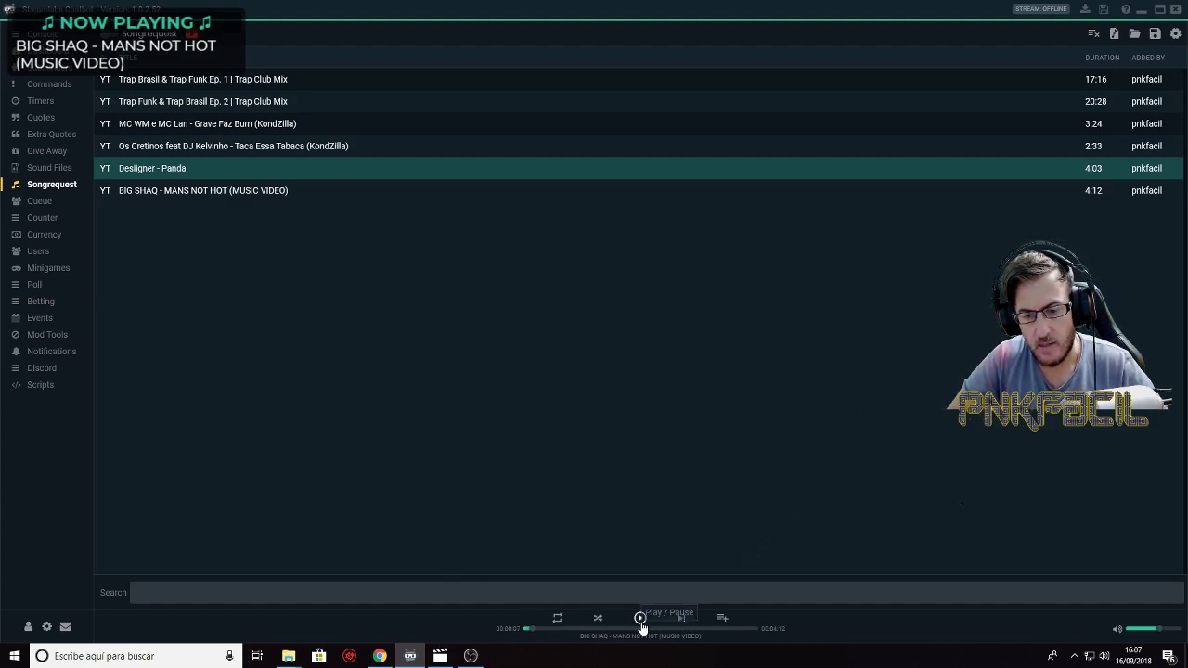